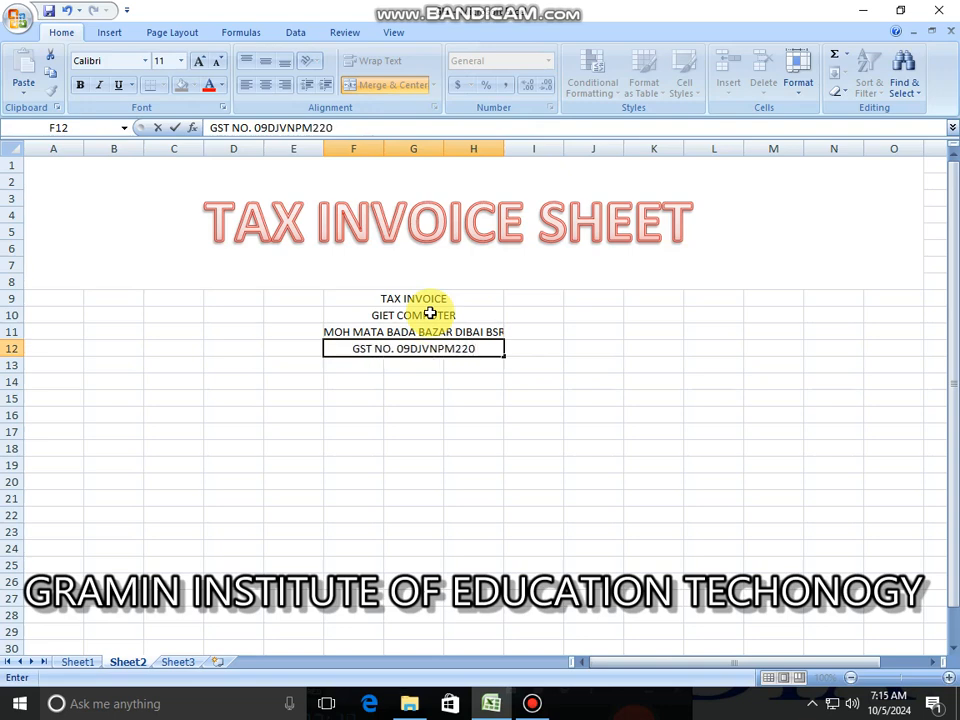
- Complete the GST number entry in the merged cell F12 below the company address
{"action": "type", "text": "4"}
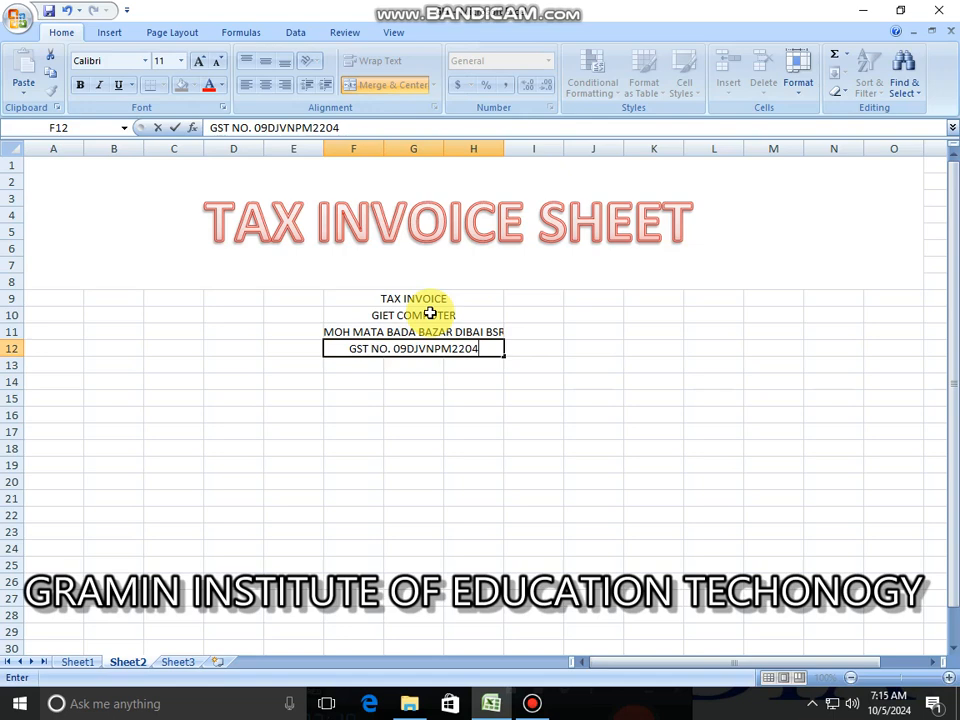
{"action": "type", "text": "F"}
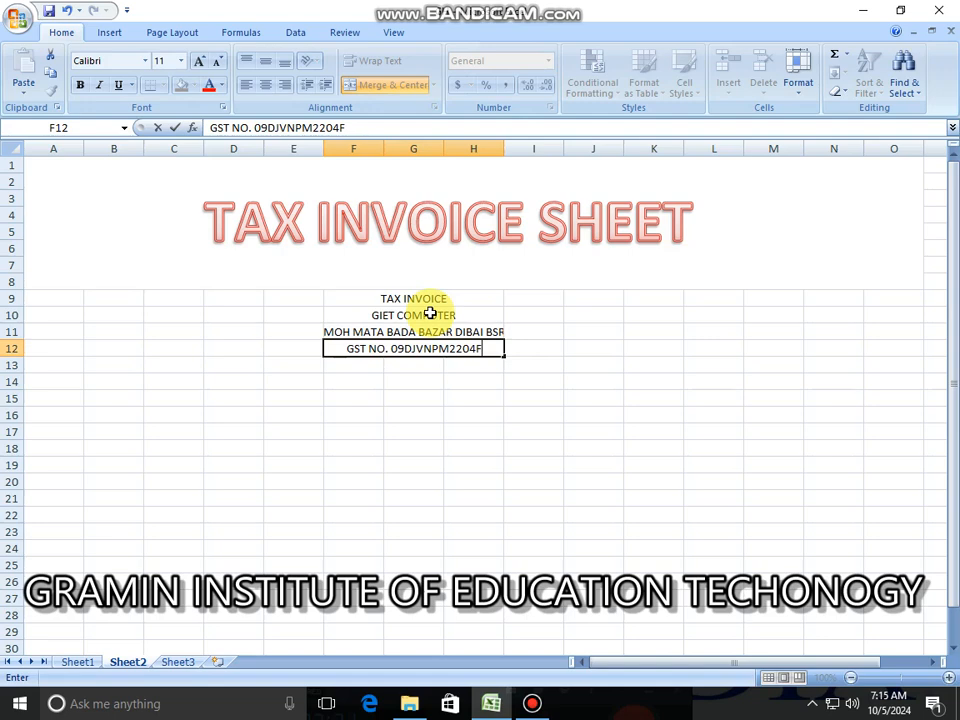
{"action": "type", "text": "ZY"}
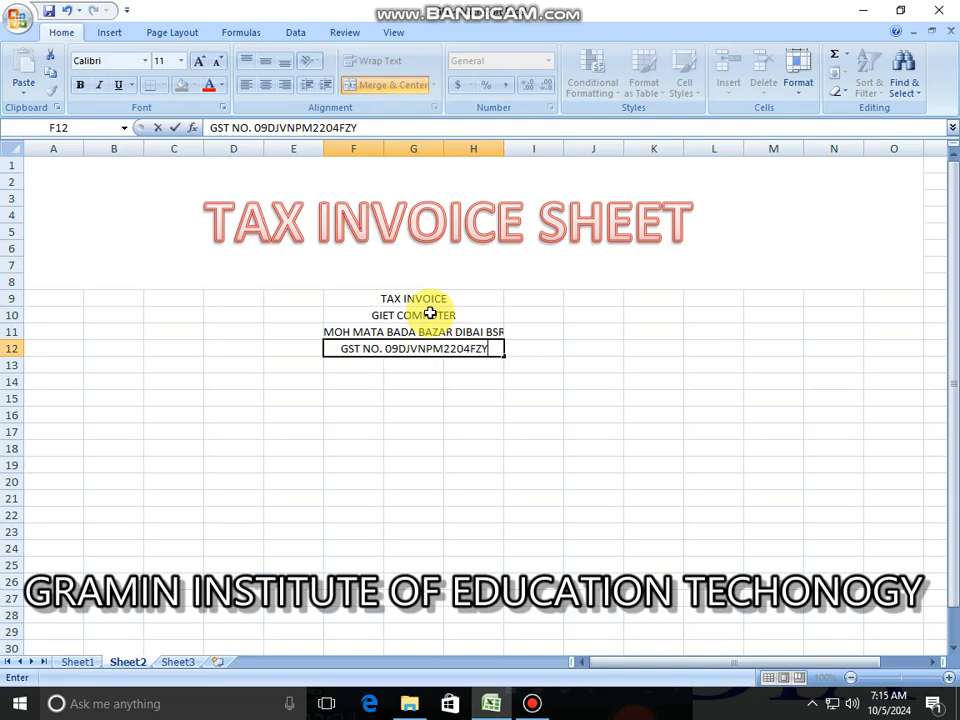
{"action": "left_click", "coordinate": [426, 396]}
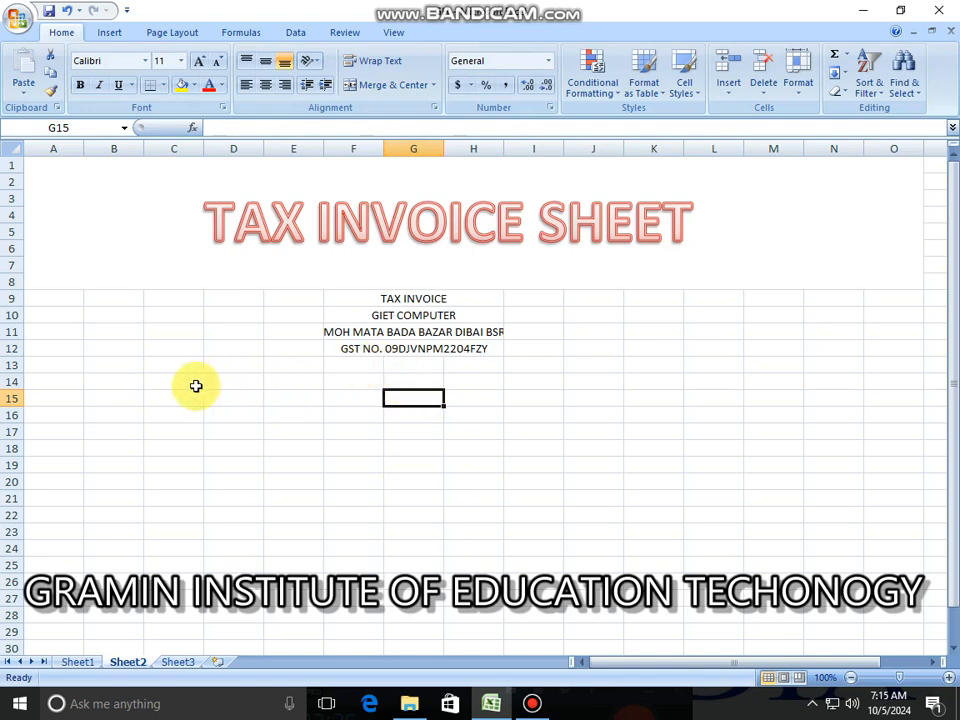
- Merge and center A14:B14 with the label PARTY NAME, and merge and center A15:D15 below it
{"action": "left_click_drag", "start_coordinate": [79, 382], "coordinate": [86, 382]}
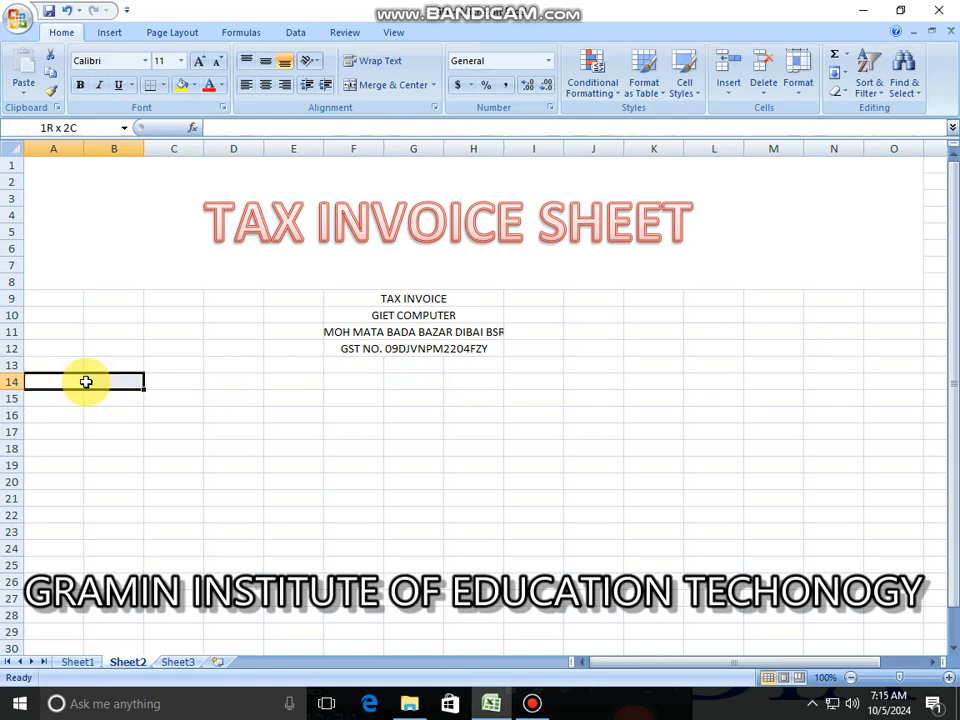
{"action": "left_click", "coordinate": [414, 87]}
{"action": "type", "text": "PARTY NAME"}
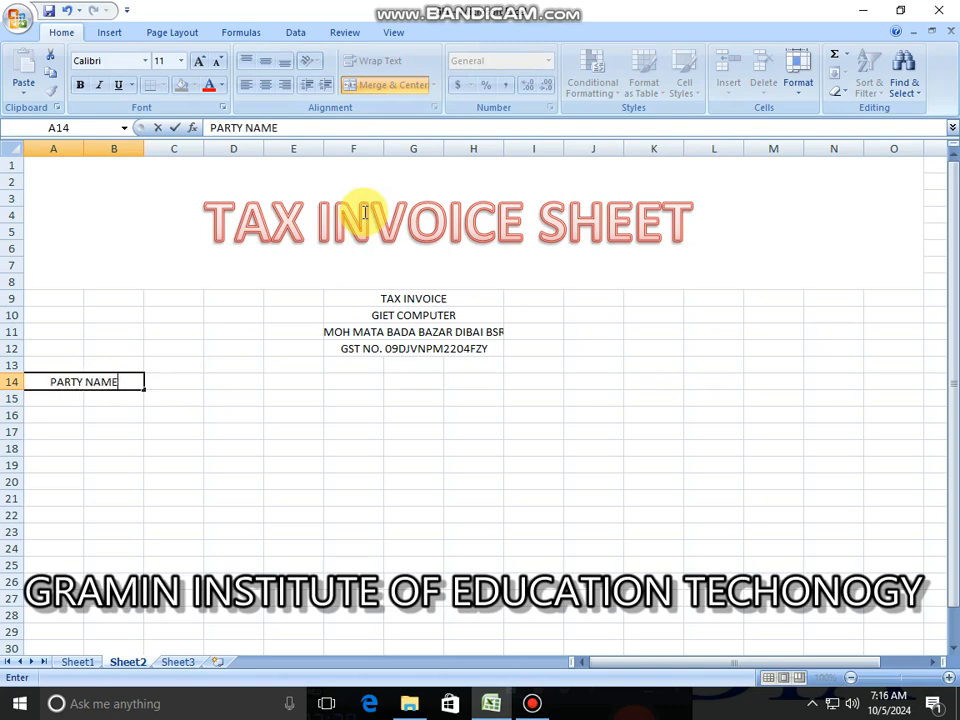
{"action": "left_click", "coordinate": [128, 409]}
{"action": "left_click_drag", "start_coordinate": [64, 399], "coordinate": [229, 398]}
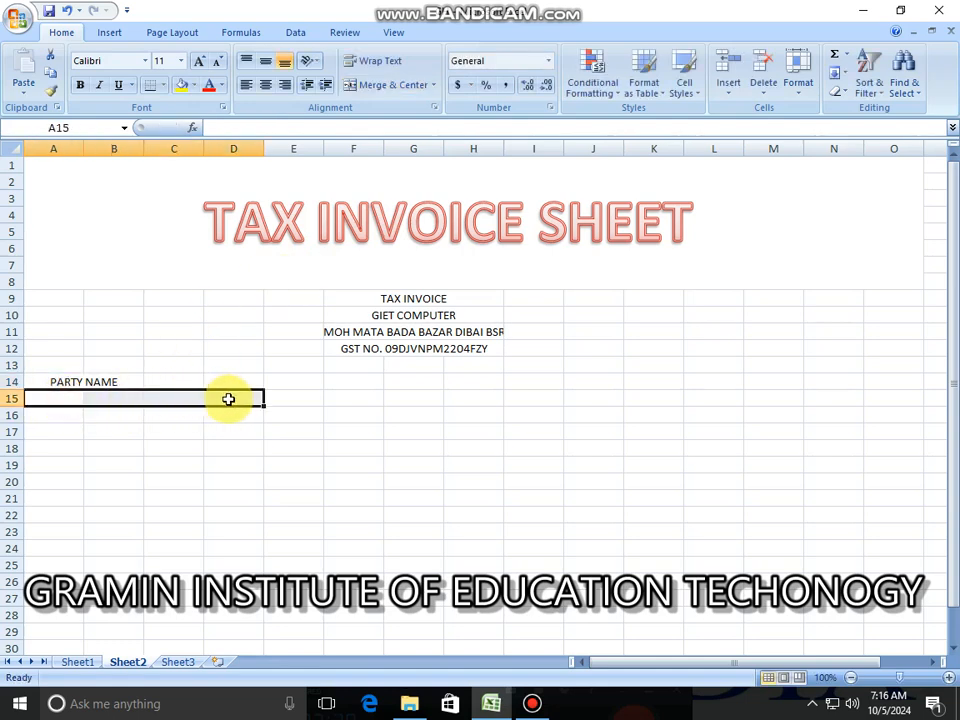
{"action": "left_click", "coordinate": [372, 85]}
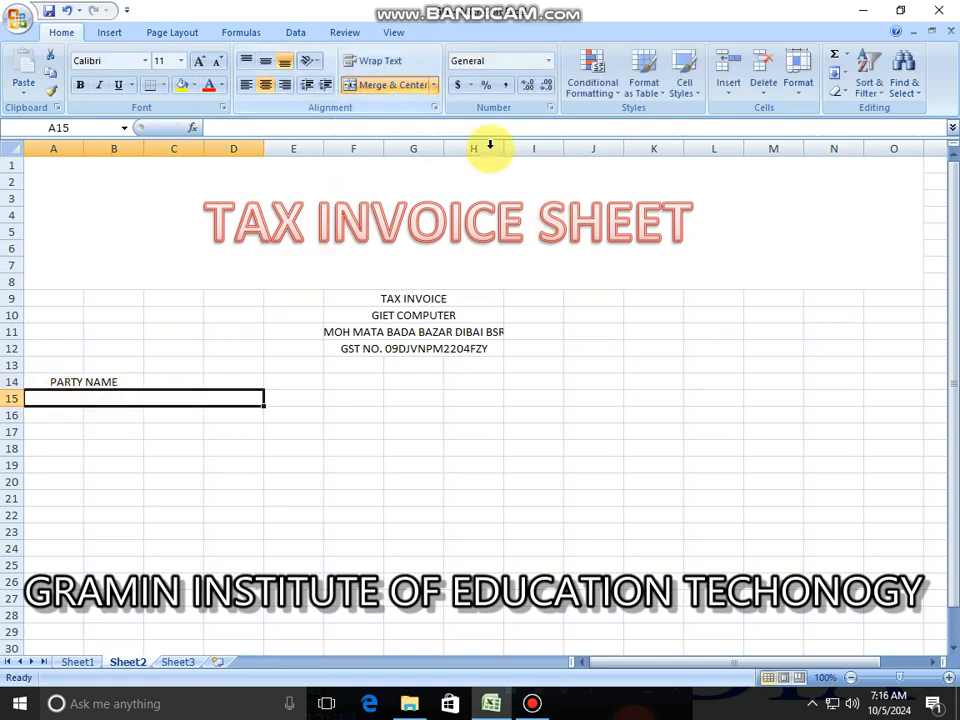
- Merge each row of A14:D16 across columns A to D
{"action": "left_click", "coordinate": [71, 381]}
{"action": "left_click_drag", "start_coordinate": [132, 381], "coordinate": [220, 412]}
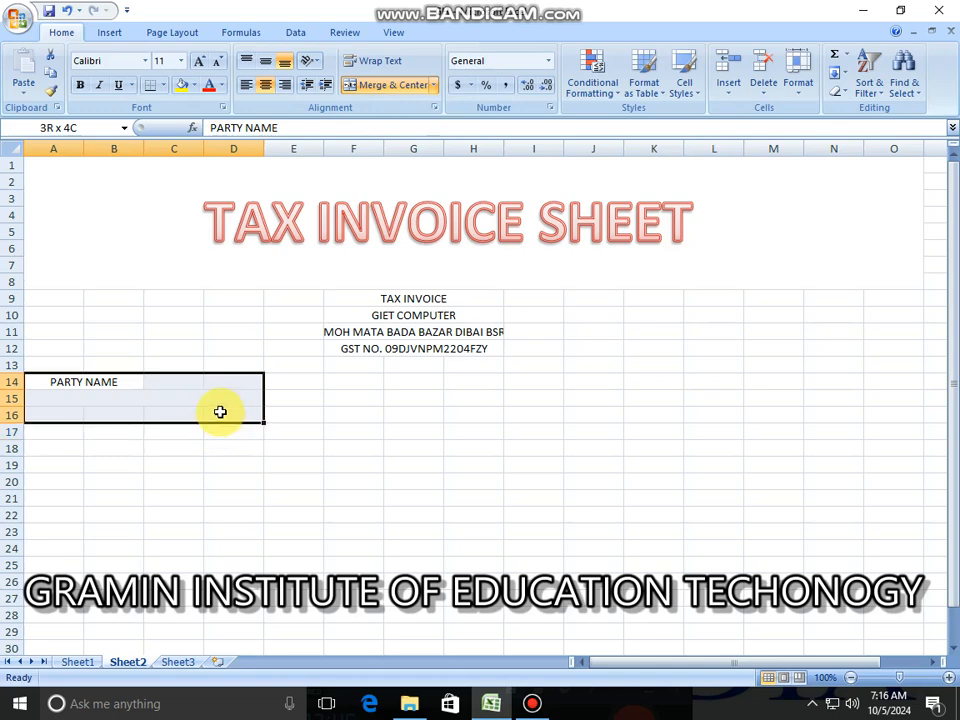
{"action": "left_click", "coordinate": [434, 87]}
{"action": "left_click", "coordinate": [418, 124]}
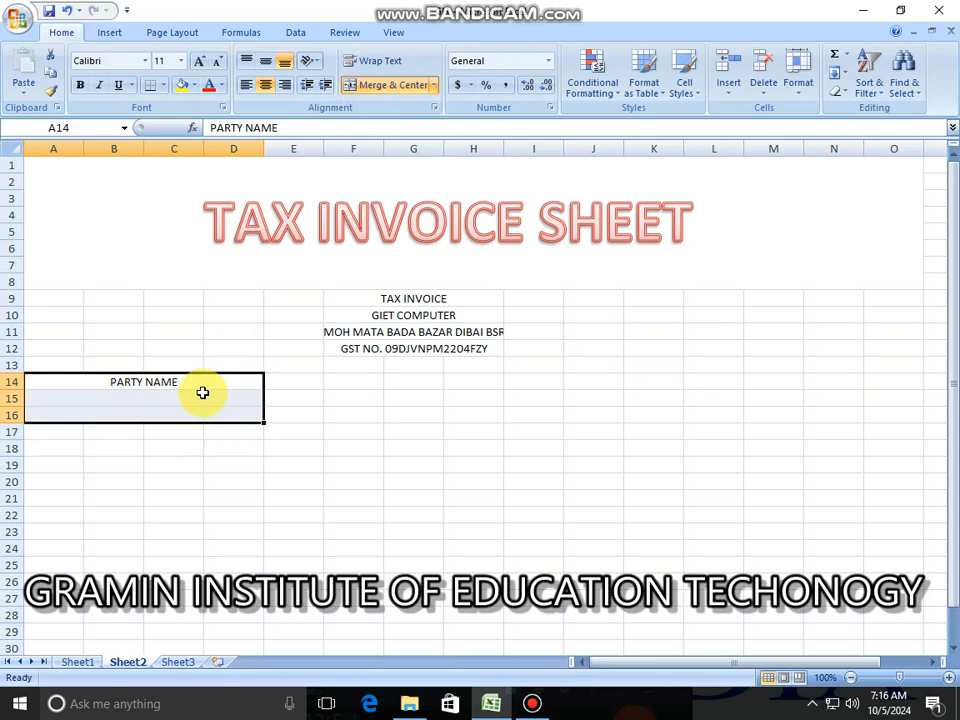
- Merge each row of A14:E16 across columns A to E
{"action": "left_click_drag", "start_coordinate": [64, 386], "coordinate": [277, 413]}
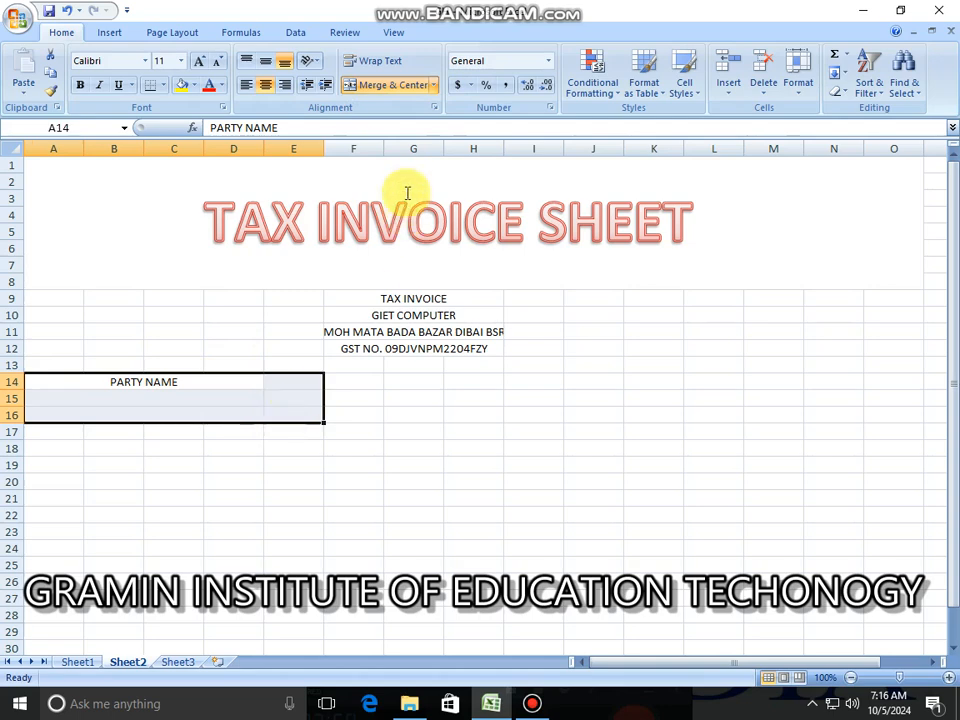
{"action": "left_click", "coordinate": [435, 87]}
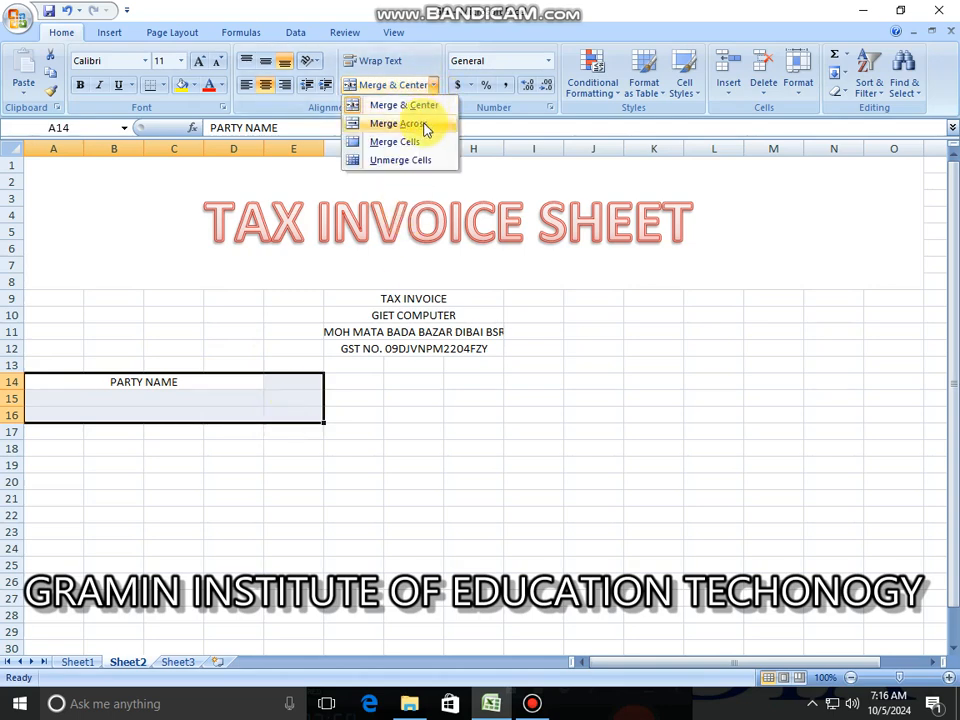
{"action": "left_click", "coordinate": [424, 124]}
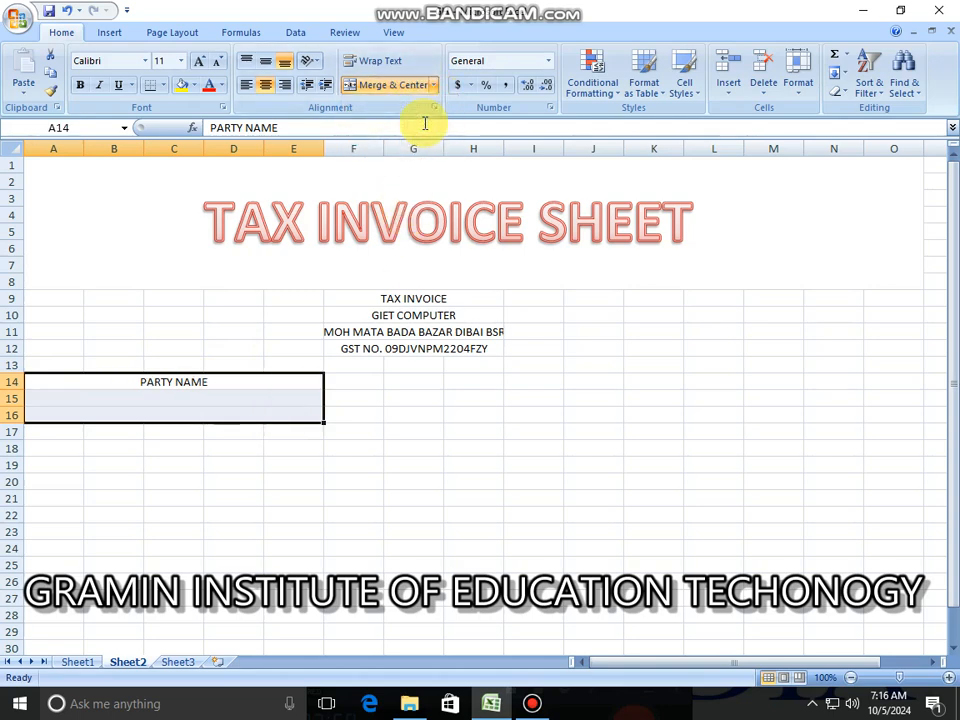
{"action": "left_click", "coordinate": [236, 448]}
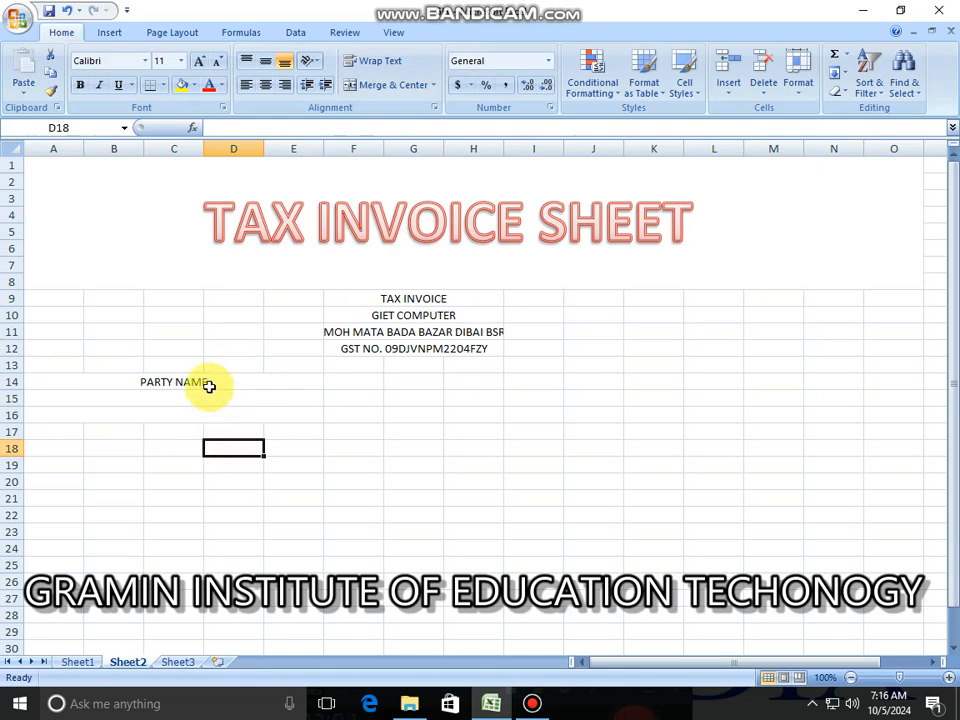
{"action": "left_click", "coordinate": [193, 399]}
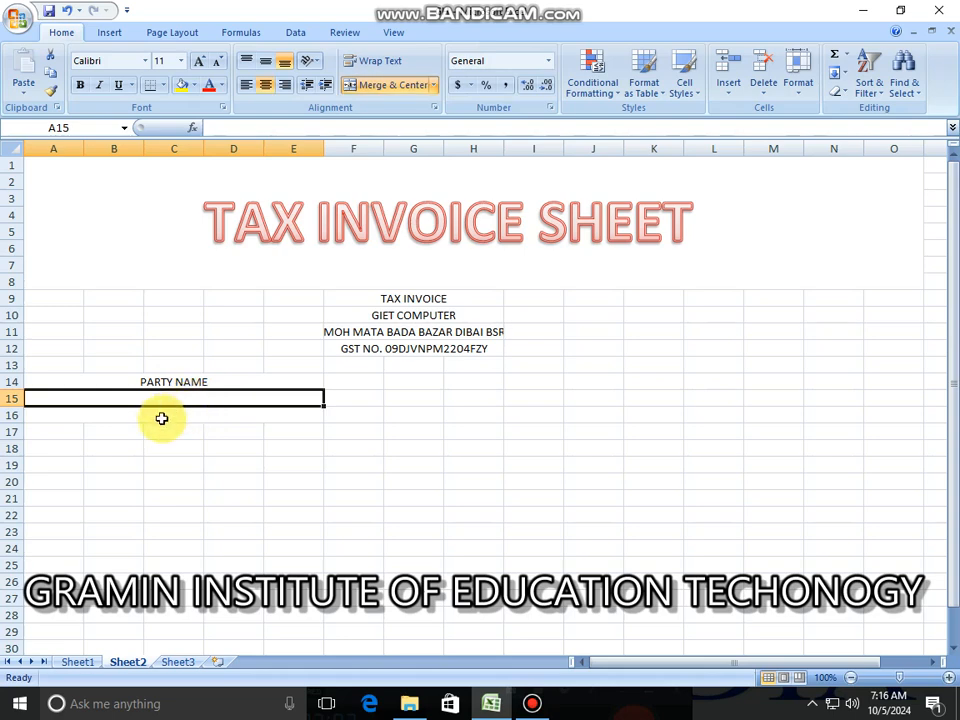
{"action": "left_click", "coordinate": [162, 418]}
- Merge the cells A17:E17 across into one cell
{"action": "left_click_drag", "start_coordinate": [71, 429], "coordinate": [288, 431]}
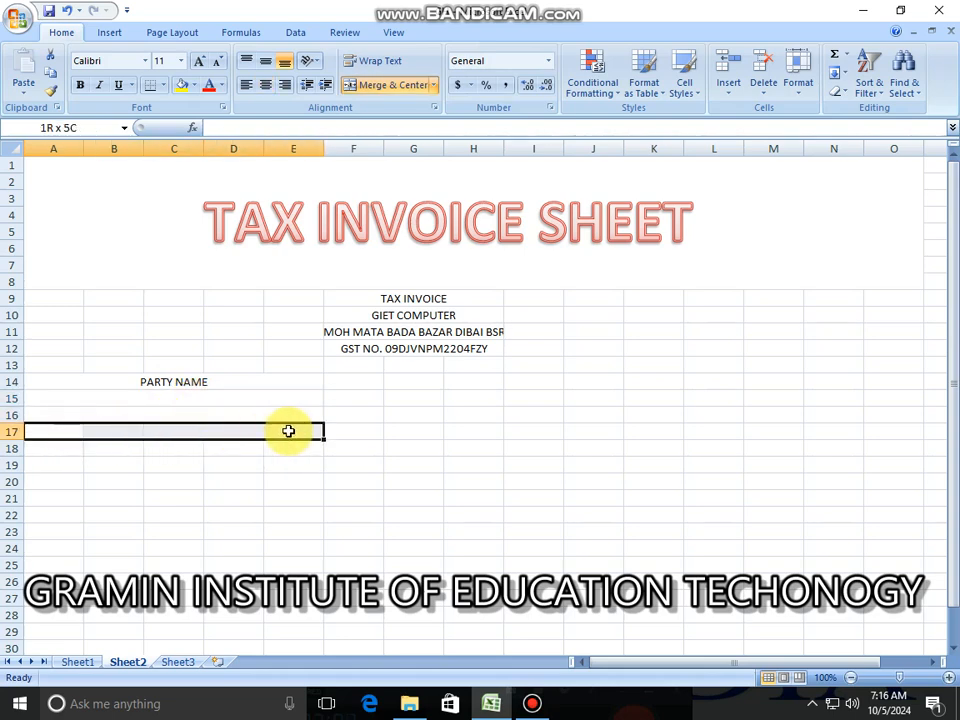
{"action": "left_click", "coordinate": [433, 85]}
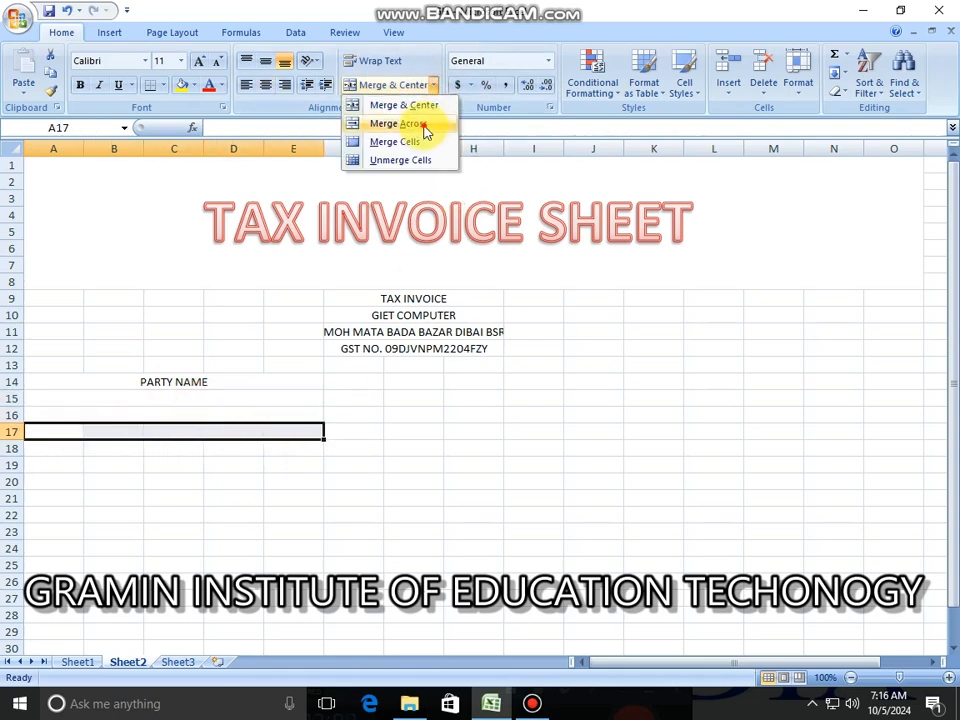
{"action": "left_click", "coordinate": [410, 123]}
{"action": "left_click", "coordinate": [249, 467]}
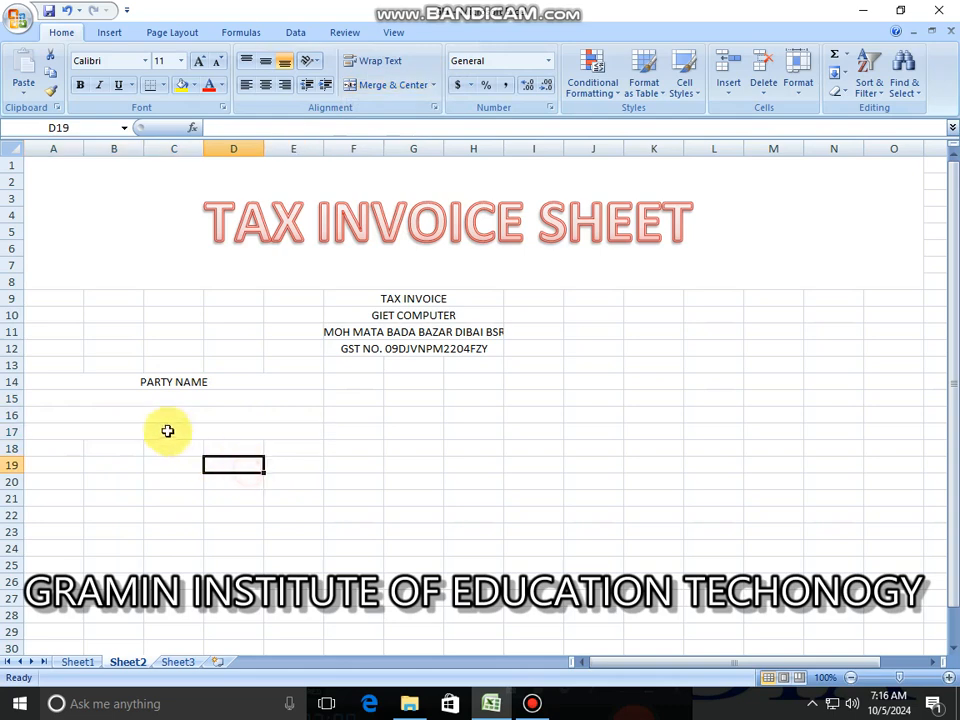
- Enter the label INVOICE NO in cell J14
{"action": "left_click", "coordinate": [554, 379]}
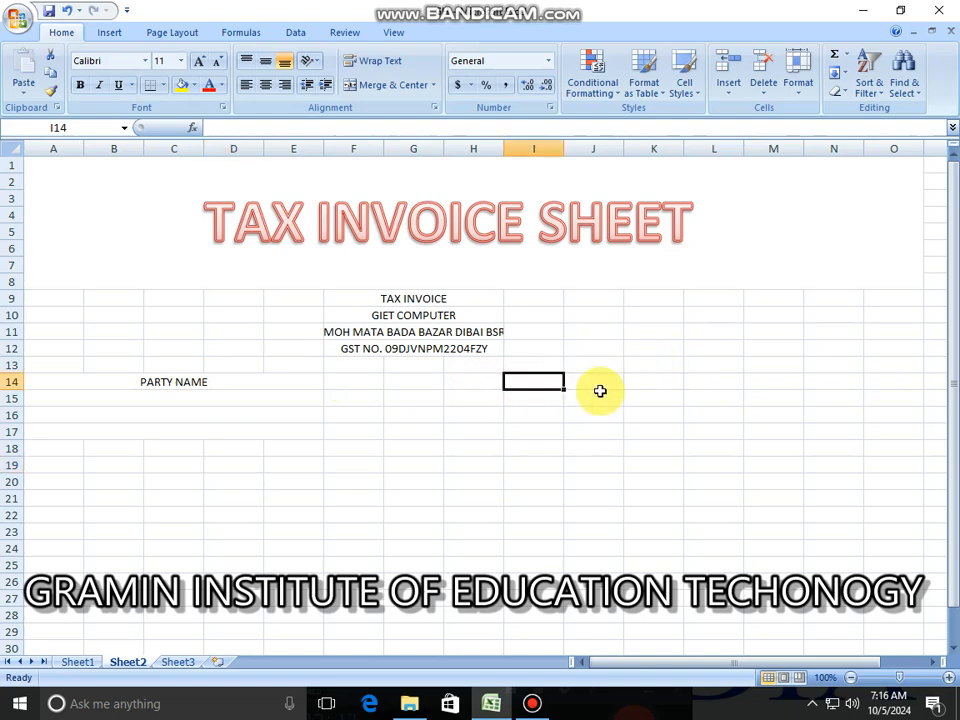
{"action": "left_click", "coordinate": [595, 390]}
{"action": "type", "text": "INVOICE NO"}
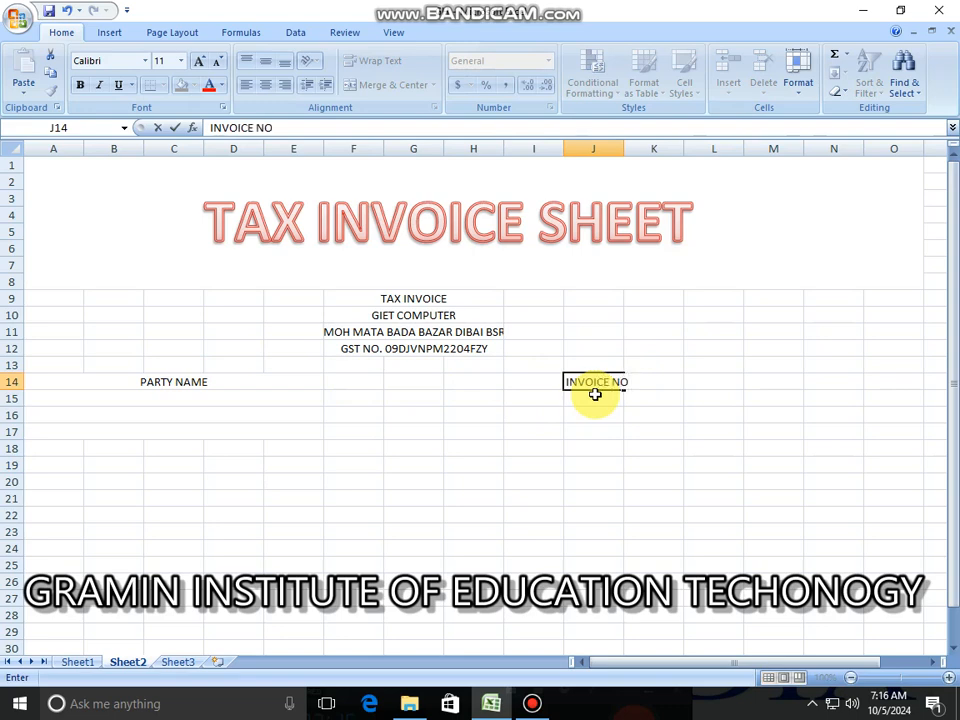
- Widen column H so the full company address in row 11 fits its merged cell
{"action": "left_click", "coordinate": [498, 149]}
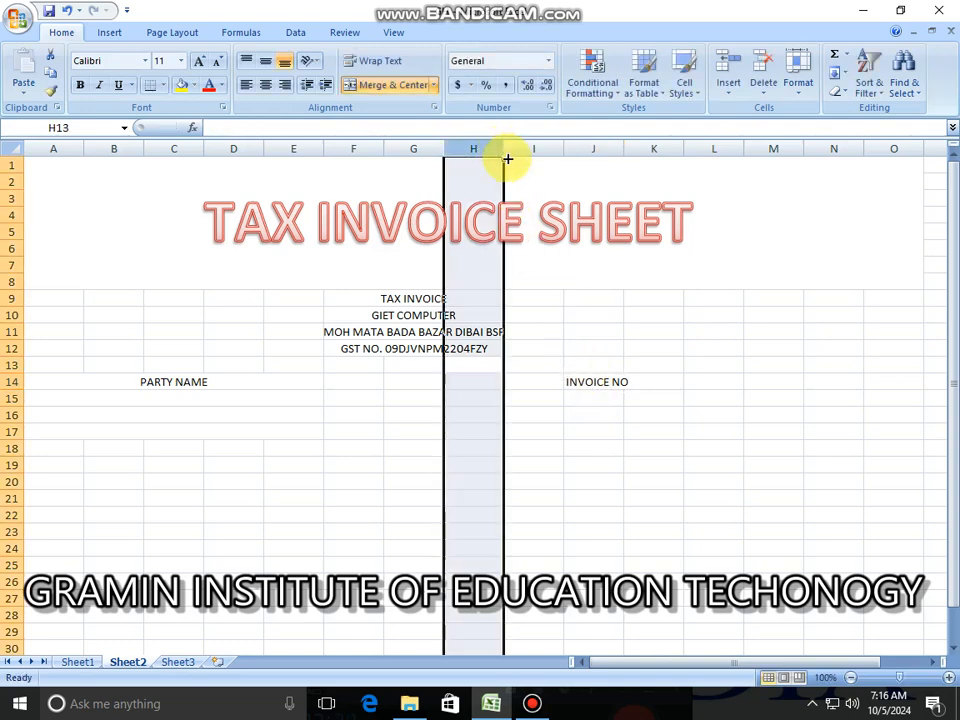
{"action": "left_click_drag", "start_coordinate": [505, 152], "coordinate": [523, 148]}
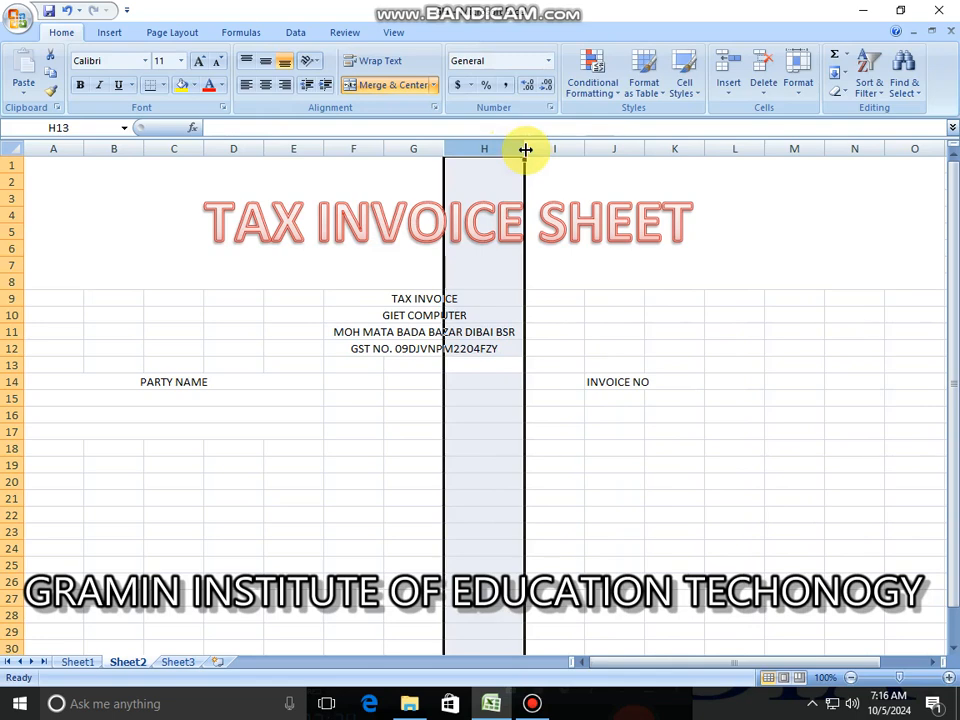
- Widen column J to fit its INVOICE NO label and enter 1 in cell K14
{"action": "left_click", "coordinate": [670, 382]}
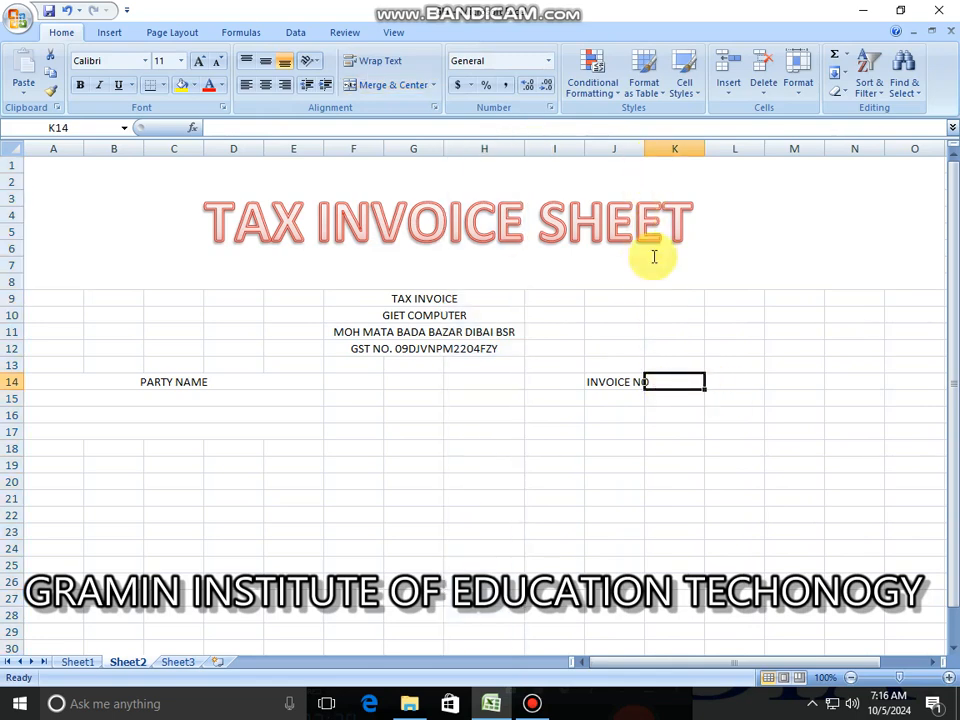
{"action": "left_click_drag", "start_coordinate": [644, 147], "coordinate": [652, 148]}
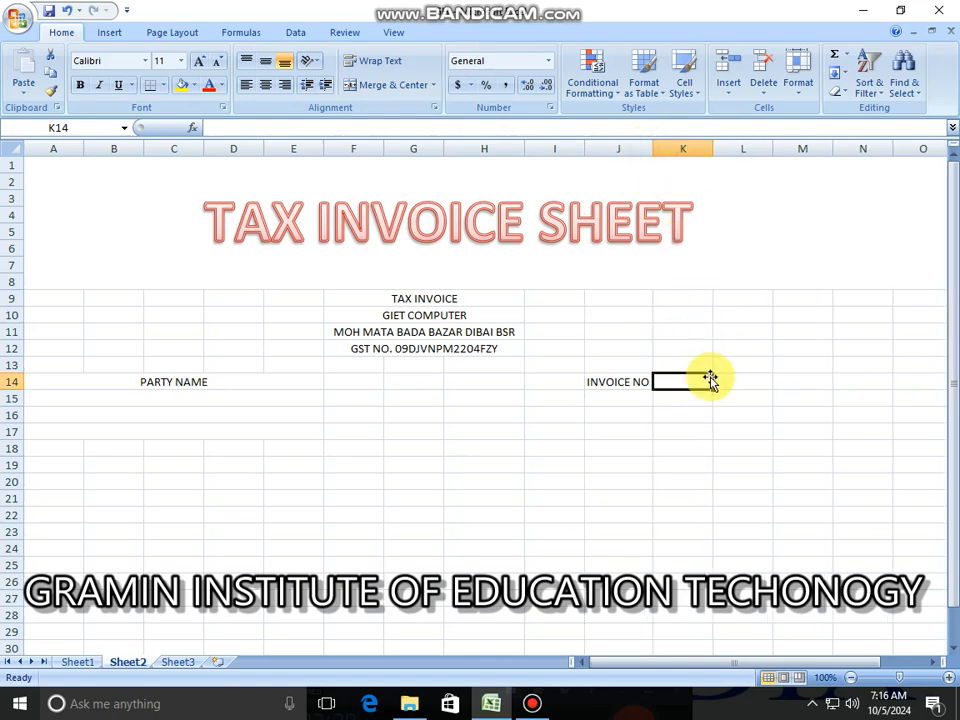
{"action": "type", "text": "1"}
{"action": "key", "text": "Return"}
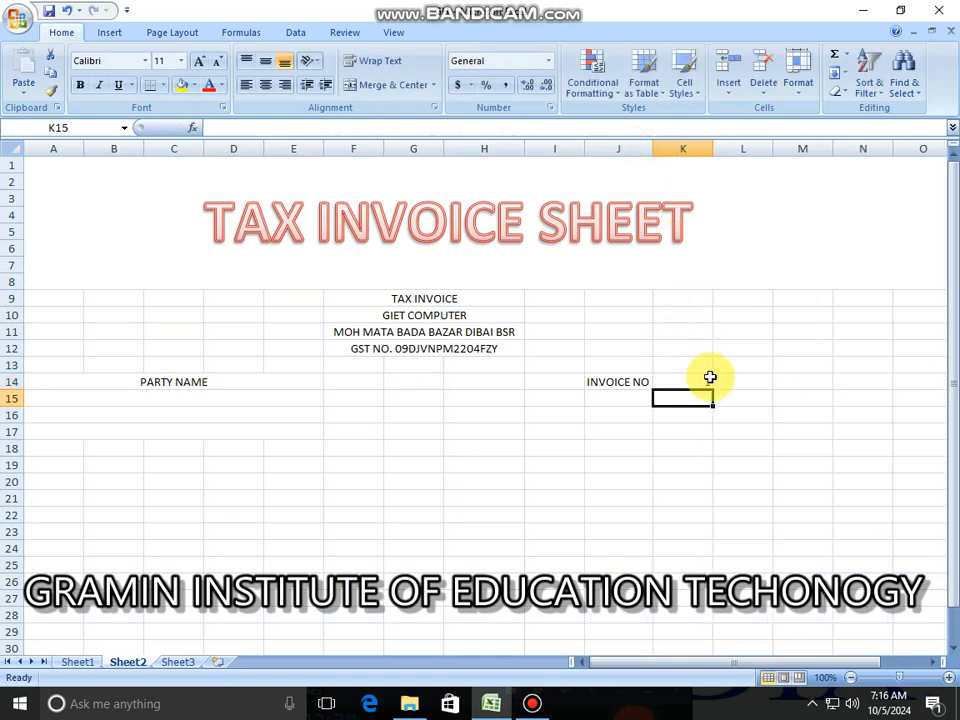
- Enter the label ADDRESS in the merged cell A16 below the party name
{"action": "key", "text": "Return"}
{"action": "key", "text": "Left"}
{"action": "key", "text": "Left"}
{"action": "key", "text": "Left"}
{"action": "key", "text": "Left"}
{"action": "key", "text": "Left"}
{"action": "key", "text": "Left"}
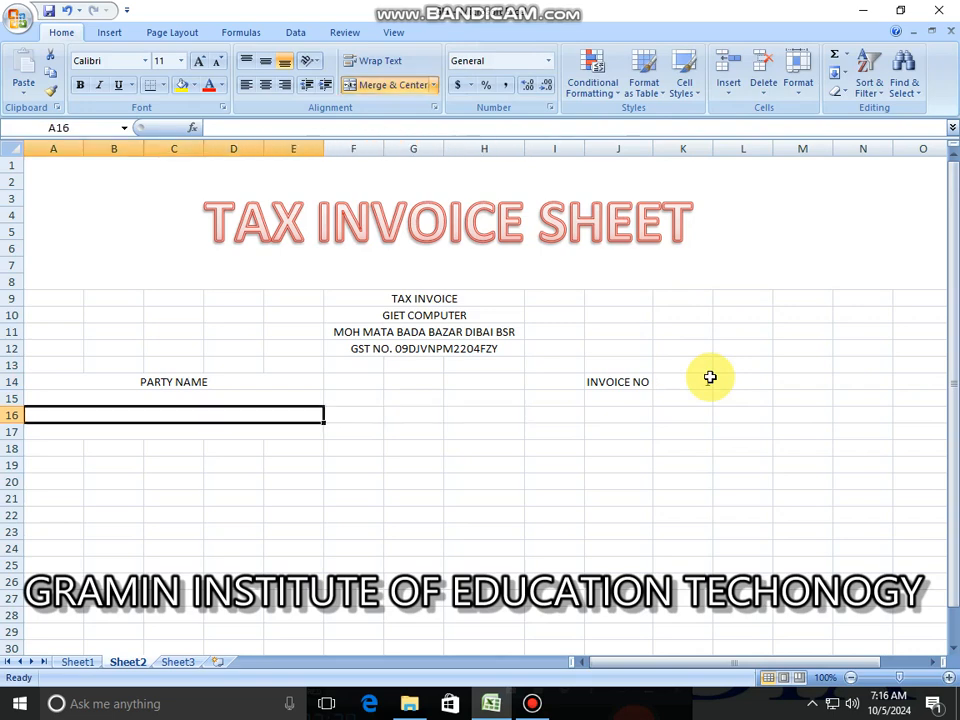
{"action": "type", "text": "ADDRESS"}
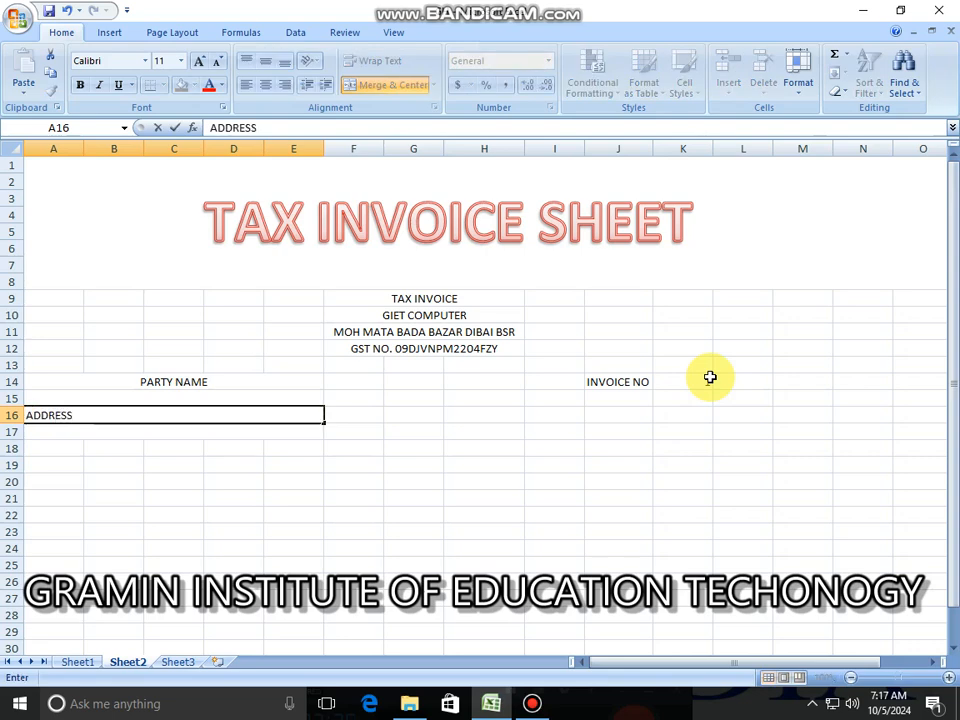
{"action": "key", "text": "Tab"}
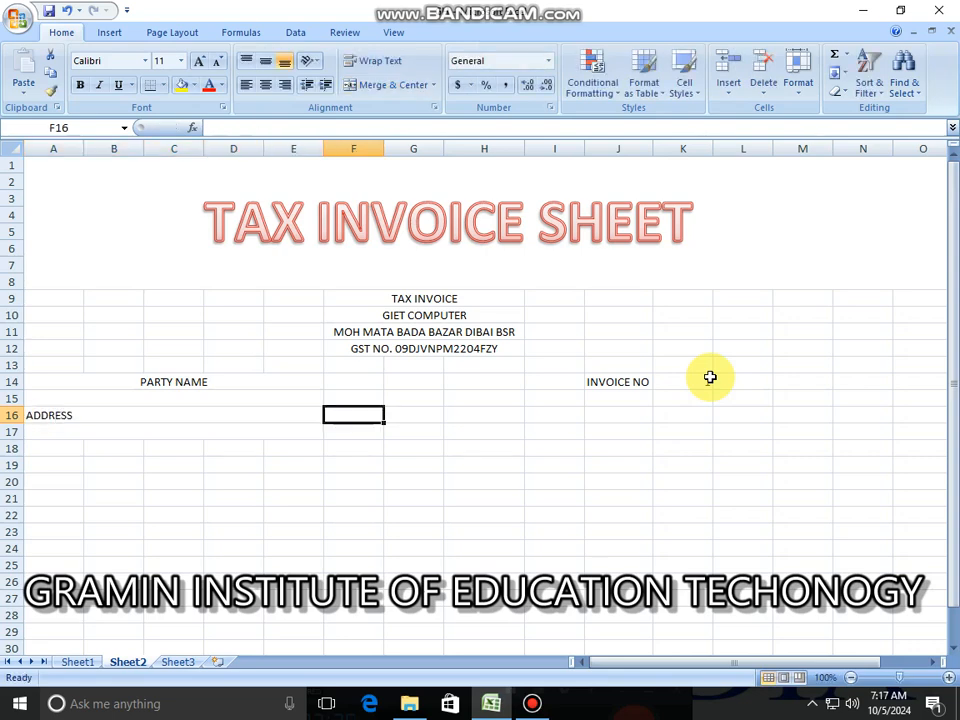
- Center the ADDRESS label in A16 horizontally and middle-align it vertically
{"action": "left_click", "coordinate": [75, 418]}
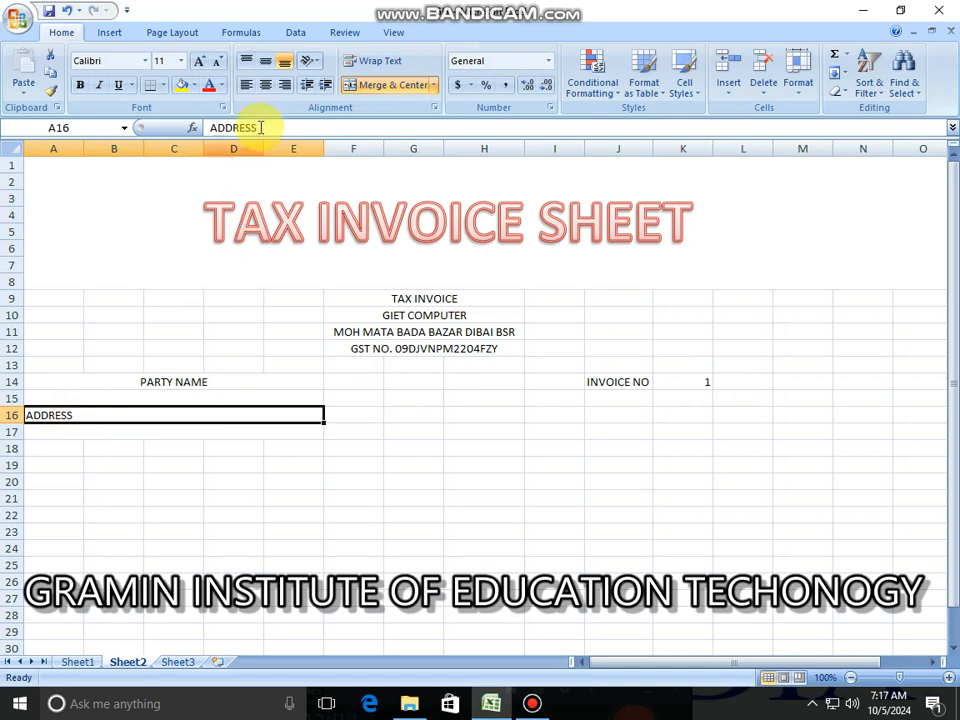
{"action": "left_click", "coordinate": [265, 62]}
{"action": "left_click", "coordinate": [266, 84]}
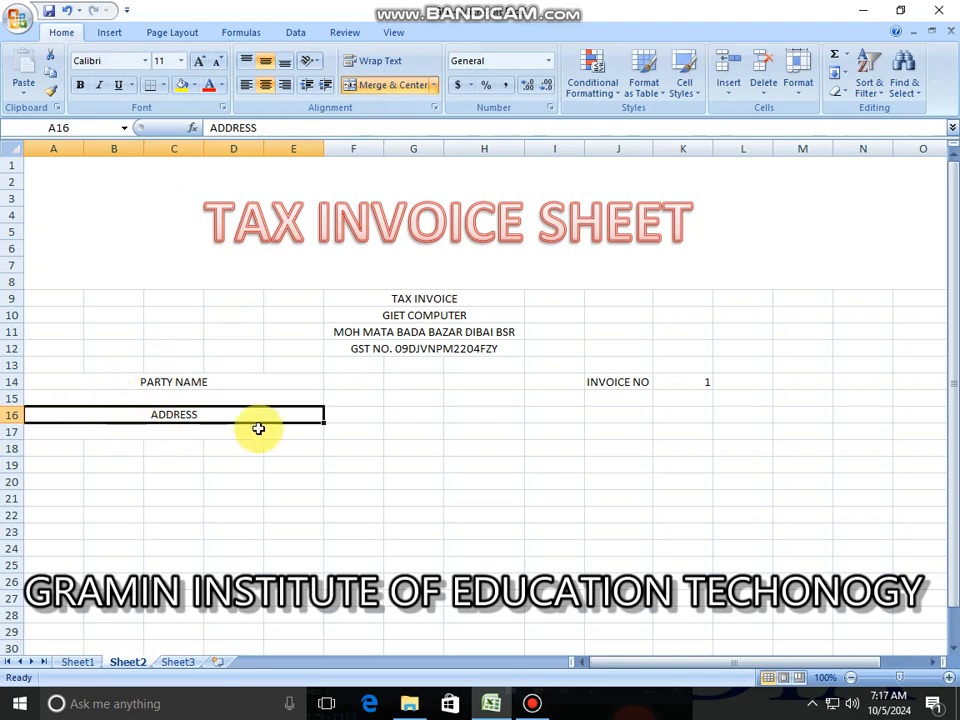
- Enter the label DATE in J16 and the date 10/01/2024 in K16
{"action": "left_click", "coordinate": [604, 410]}
{"action": "type", "text": "DATE"}
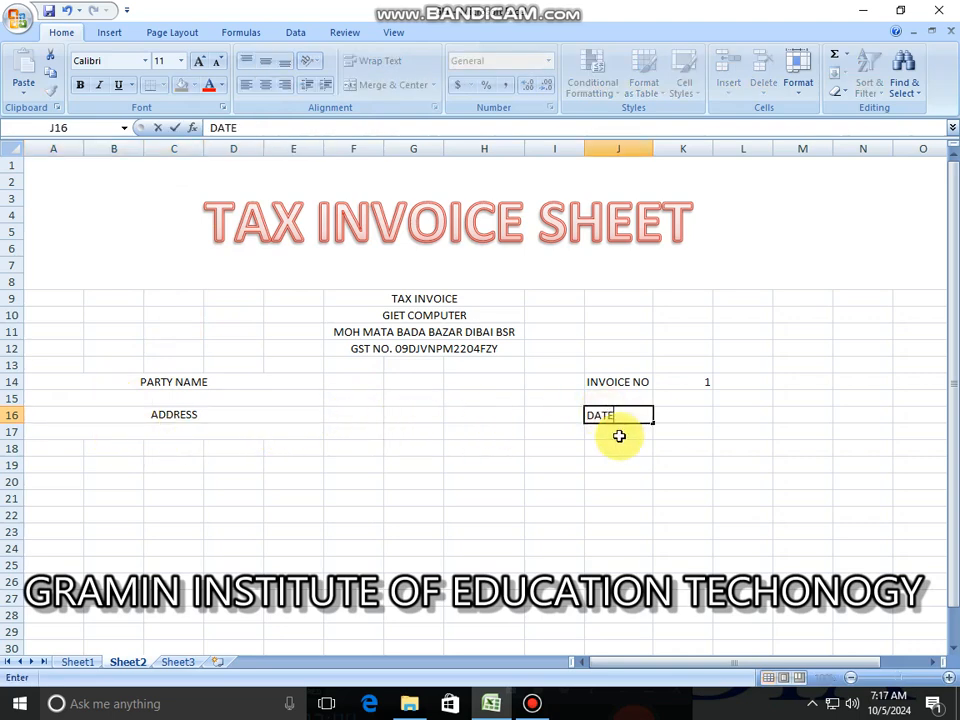
{"action": "key", "text": "Tab"}
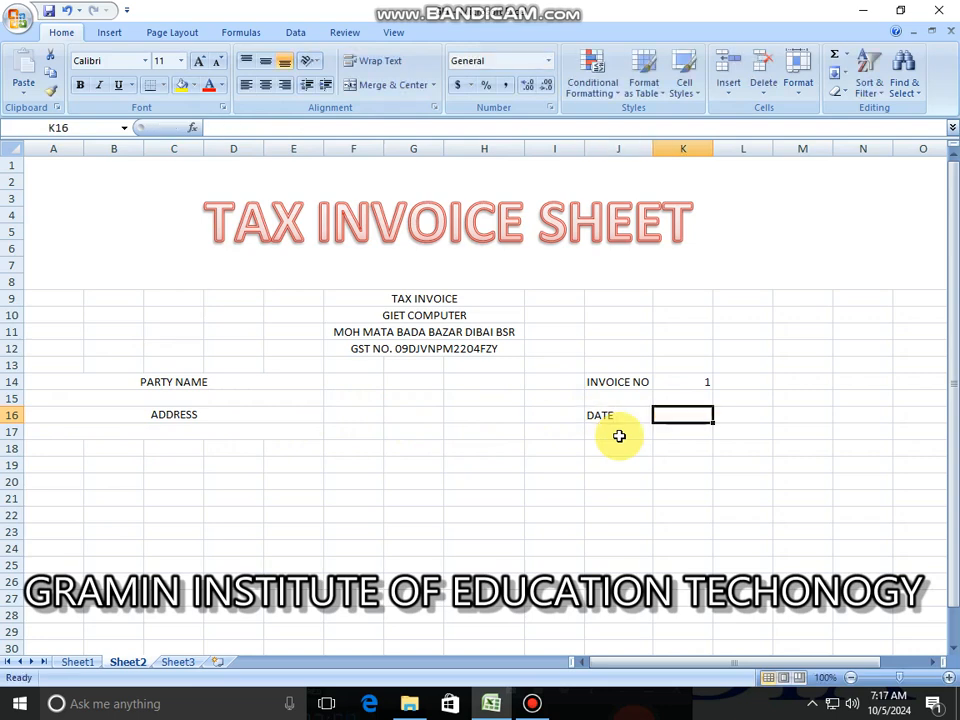
{"action": "type", "text": "10/01/2024"}
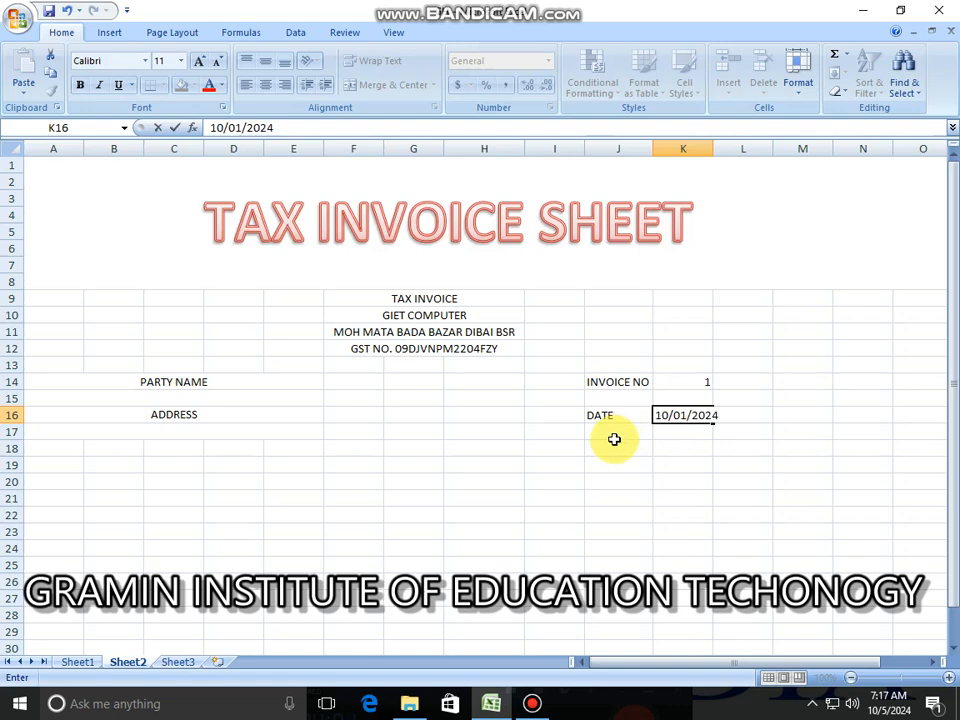
{"action": "left_click", "coordinate": [617, 436]}
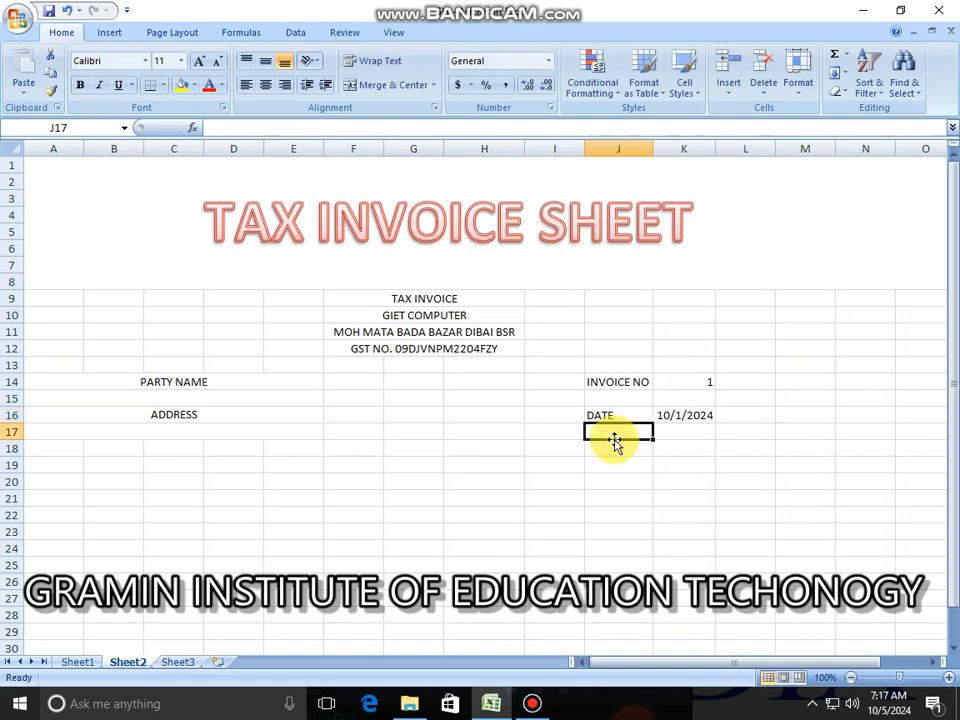
{"action": "left_click", "coordinate": [142, 400]}
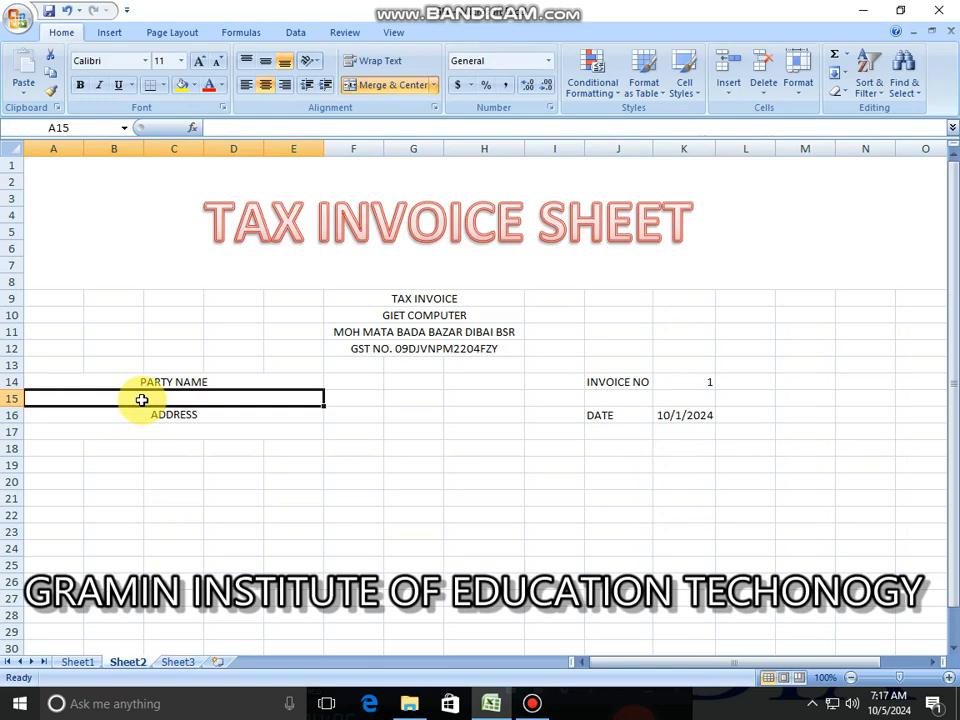
- Look up the party name in A15 with =VLOOKUP(K14,Sheet1!A1:M5,4,0), using the invoice number as the lookup value
{"action": "type", "text": "=VL"}
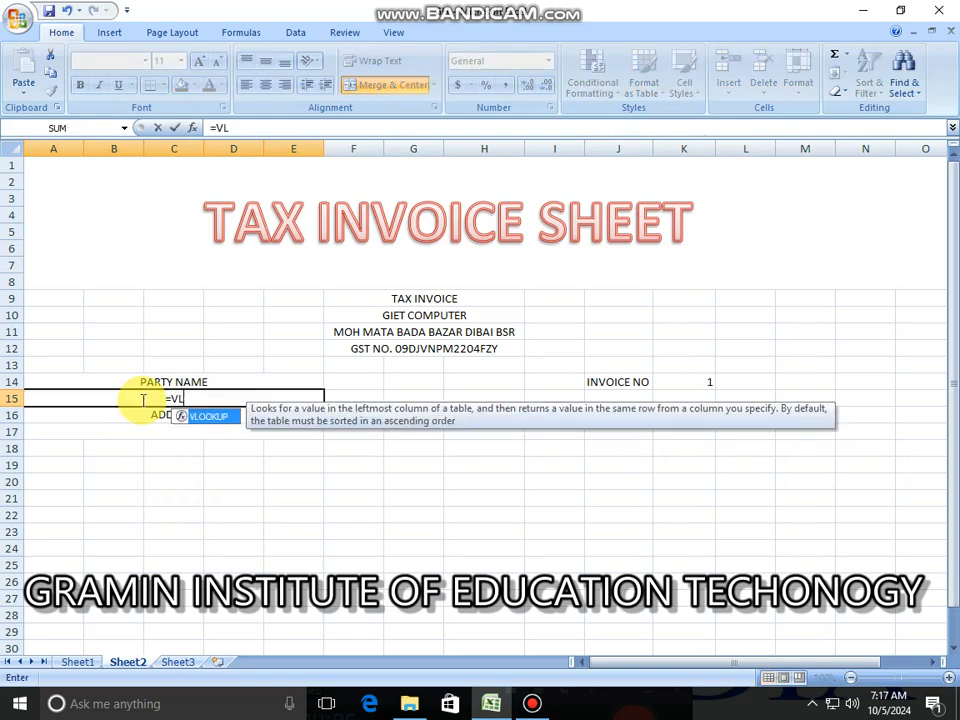
{"action": "double_click", "coordinate": [210, 418]}
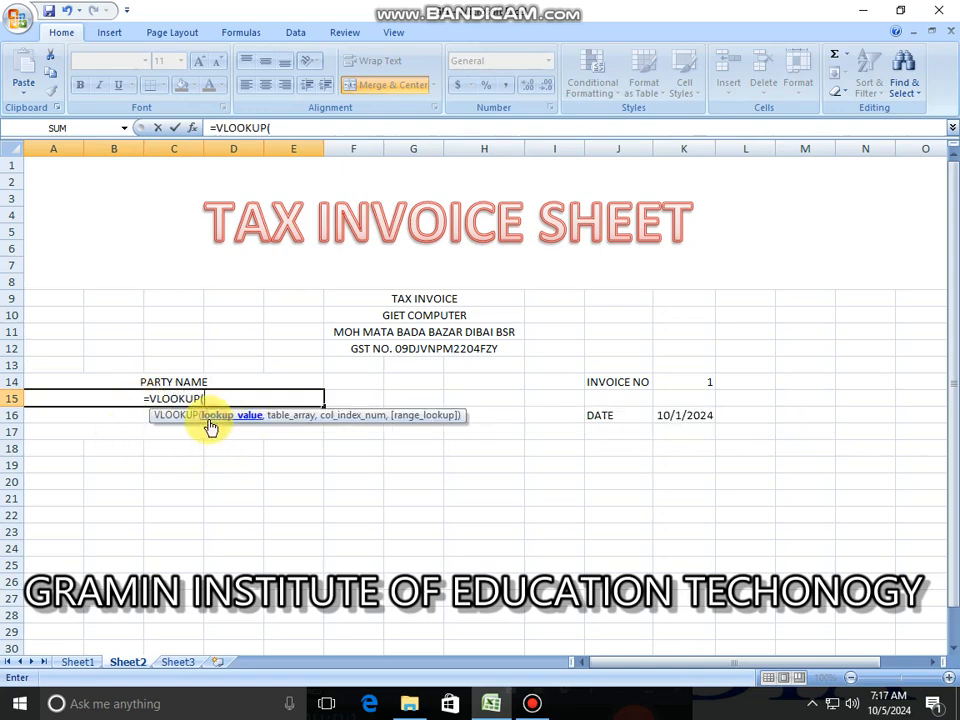
{"action": "left_click", "coordinate": [677, 383]}
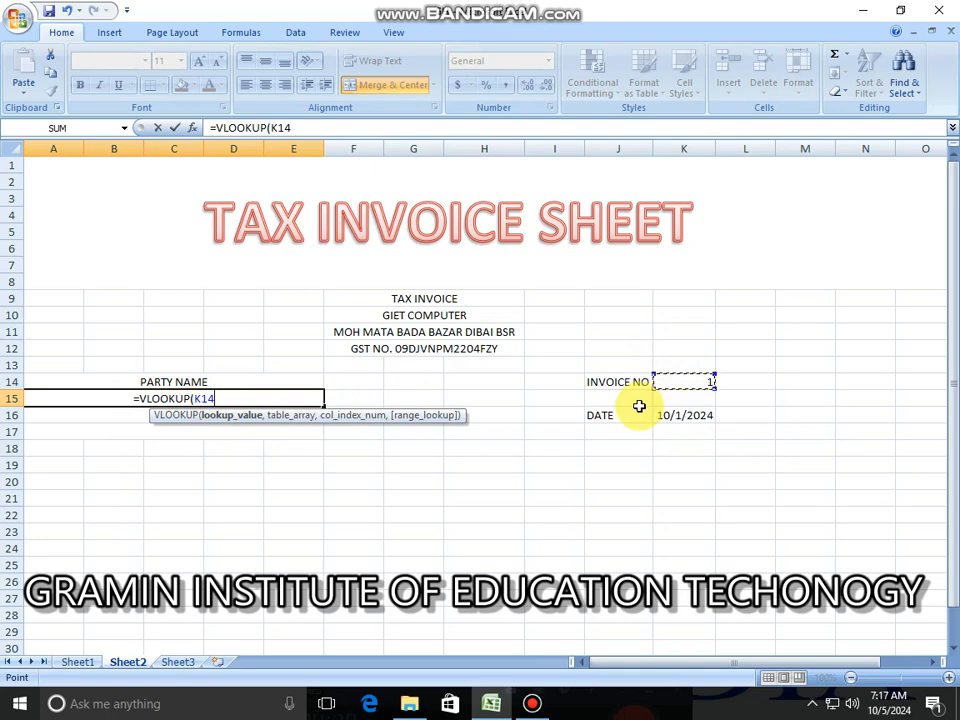
{"action": "type", "text": ","}
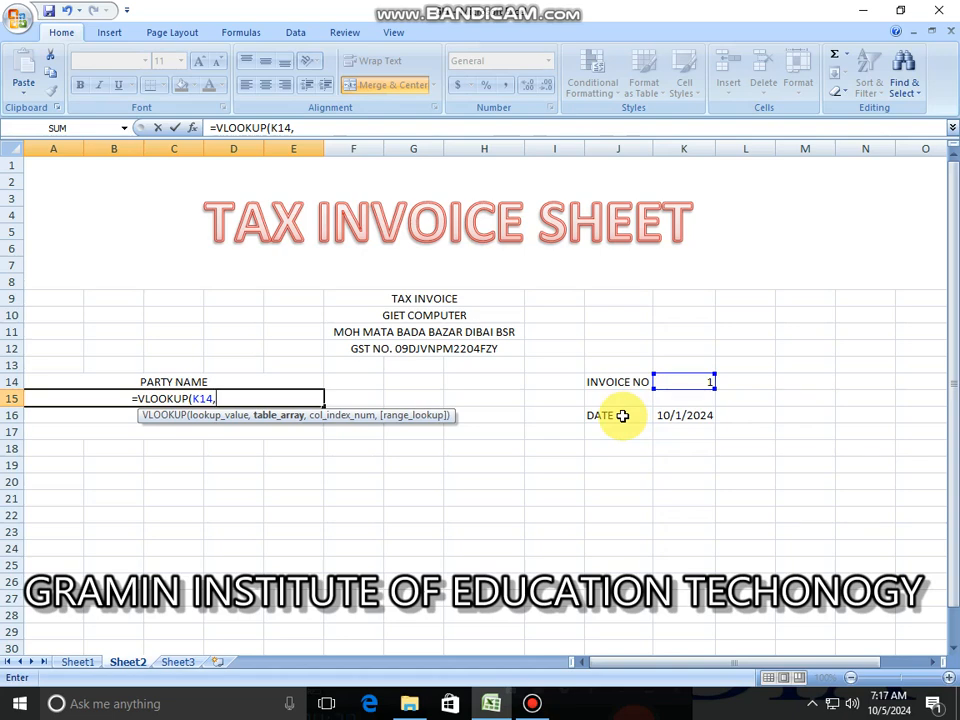
{"action": "left_click", "coordinate": [82, 662]}
{"action": "left_click_drag", "start_coordinate": [22, 164], "coordinate": [30, 226]}
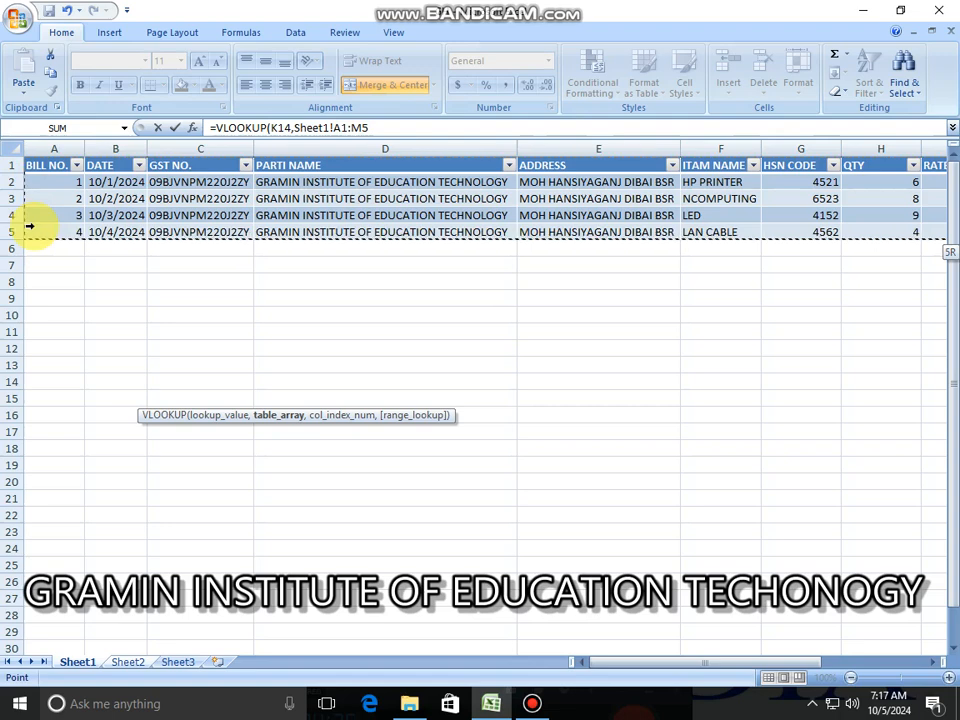
{"action": "left_click", "coordinate": [388, 129]}
{"action": "type", "text": ","}
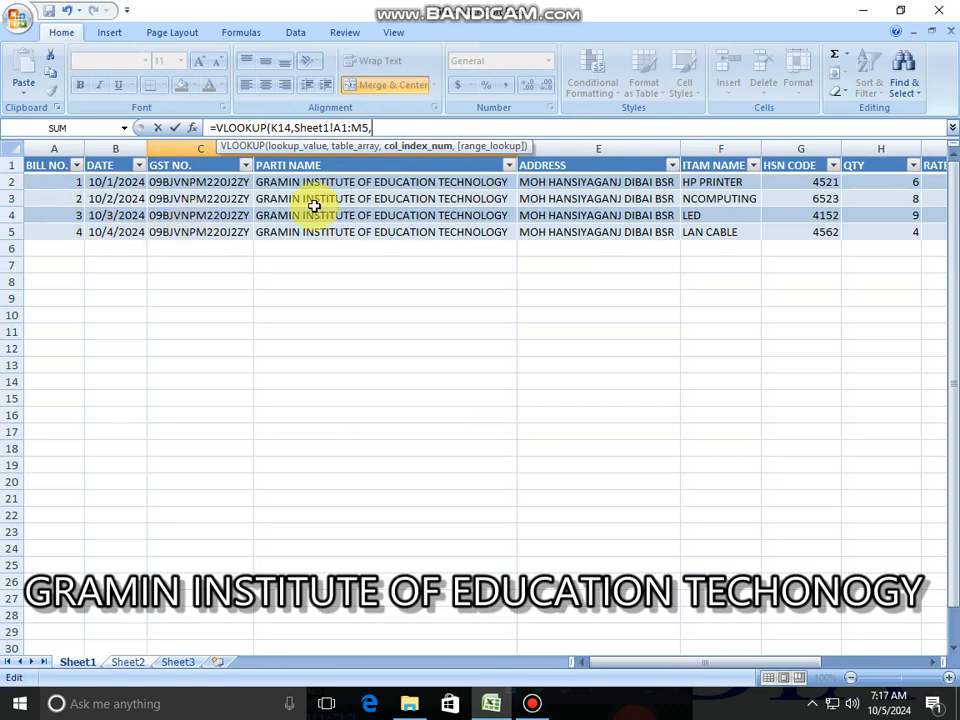
{"action": "type", "text": "4,0"}
{"action": "key", "text": "Return"}
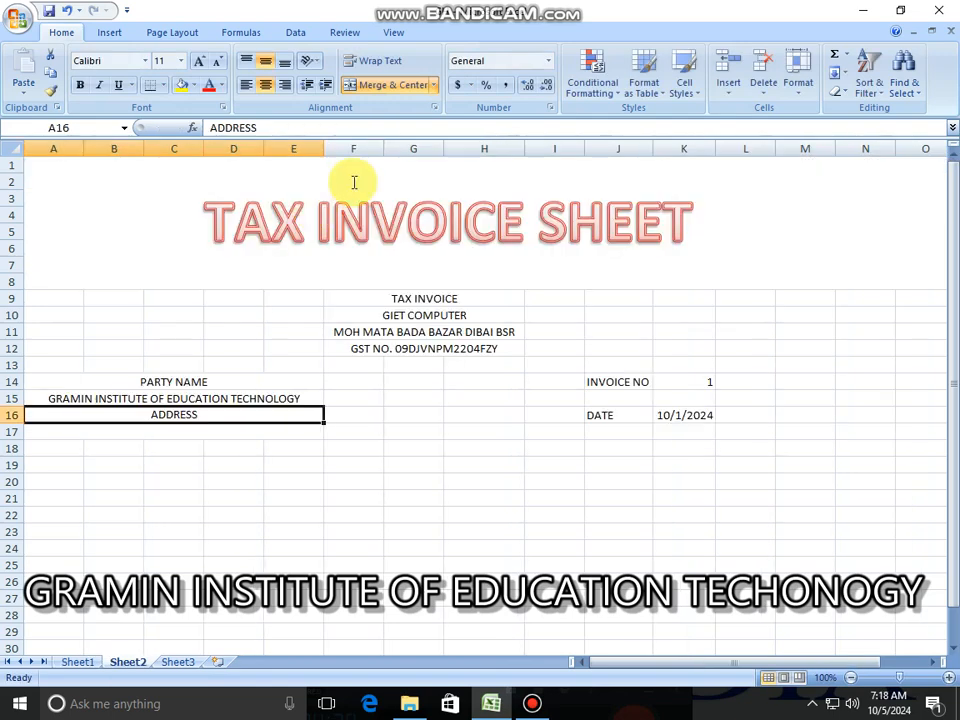
- Look up the party address in A17 with =VLOOKUP(K14,Sheet1!1:5,5,0), then center it horizontally and middle-align it
{"action": "left_click", "coordinate": [167, 434]}
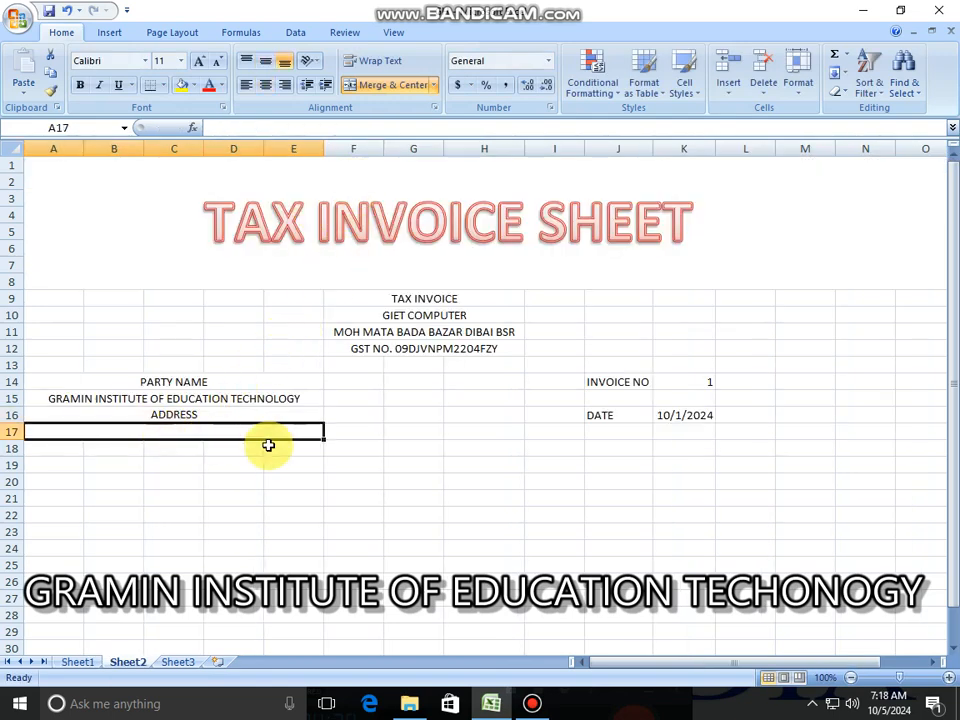
{"action": "type", "text": "V"}
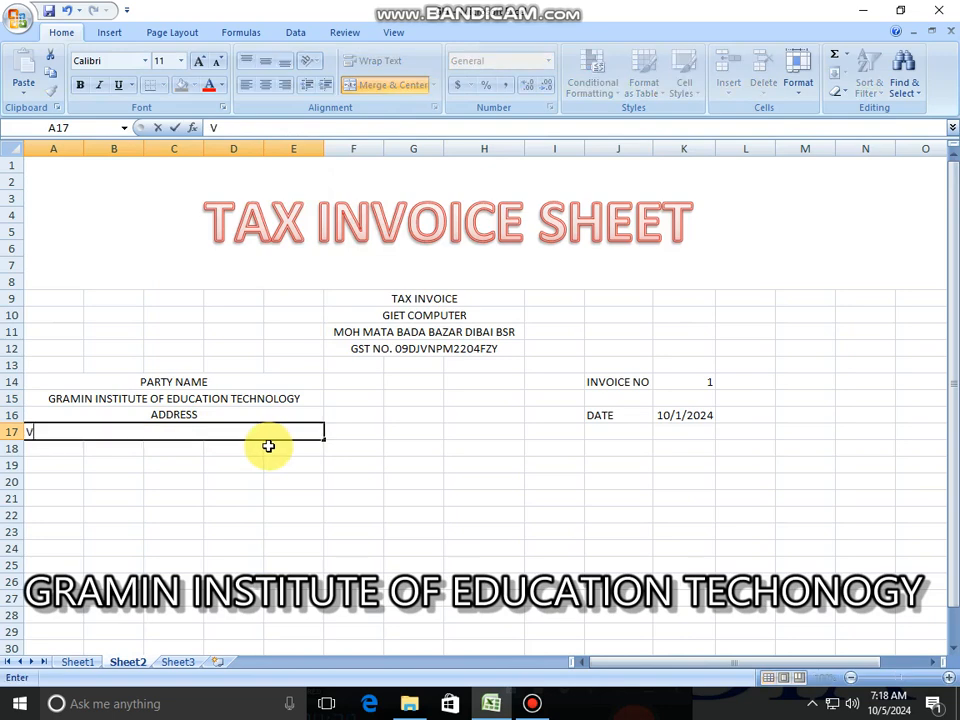
{"action": "type", "text": "=VL"}
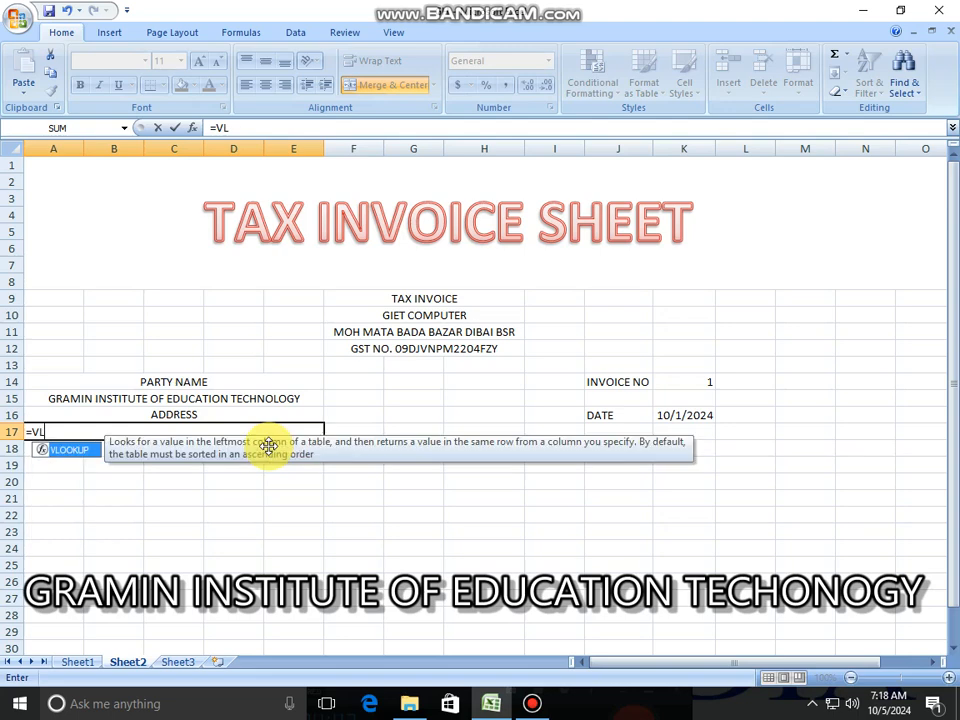
{"action": "type", "text": "O"}
{"action": "double_click", "coordinate": [72, 449]}
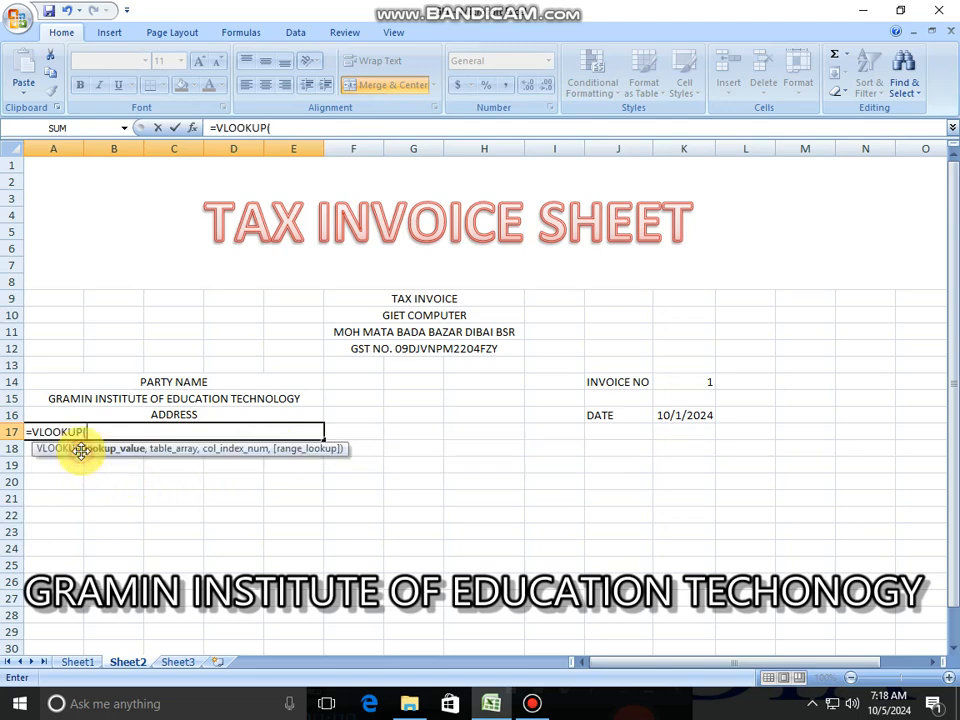
{"action": "left_click", "coordinate": [664, 381]}
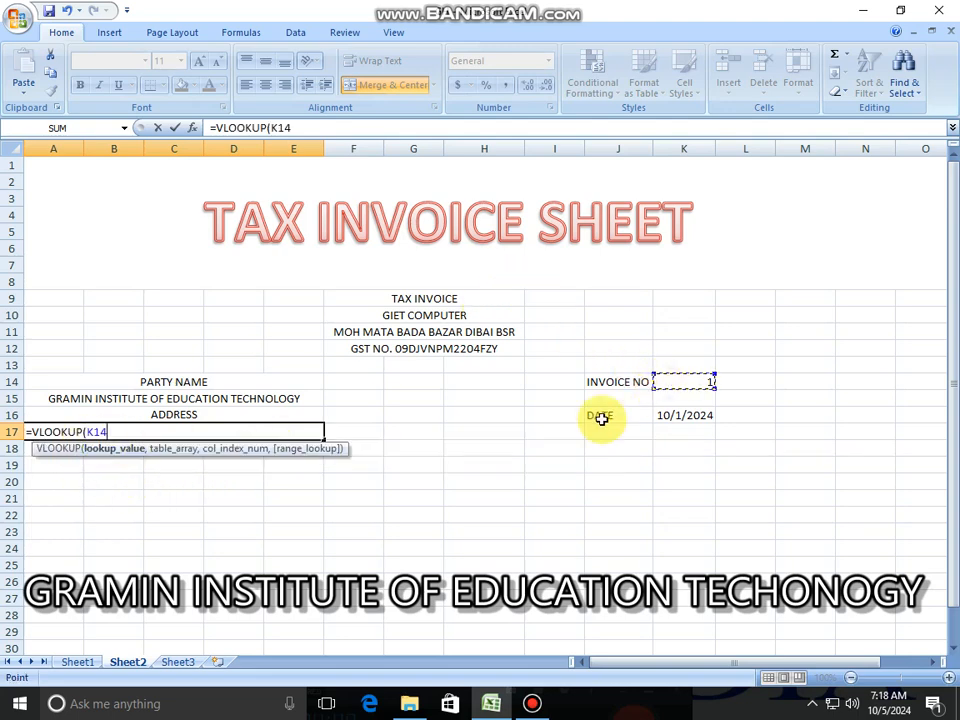
{"action": "type", "text": ","}
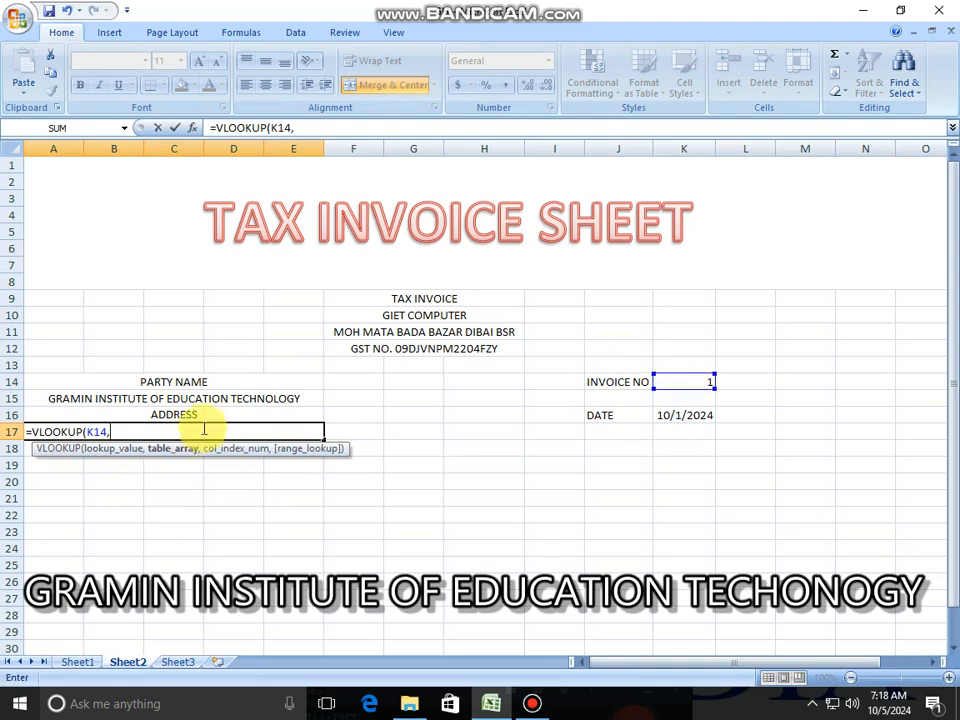
{"action": "left_click", "coordinate": [80, 664]}
{"action": "left_click", "coordinate": [13, 165]}
{"action": "left_click_drag", "start_coordinate": [15, 165], "coordinate": [15, 230]}
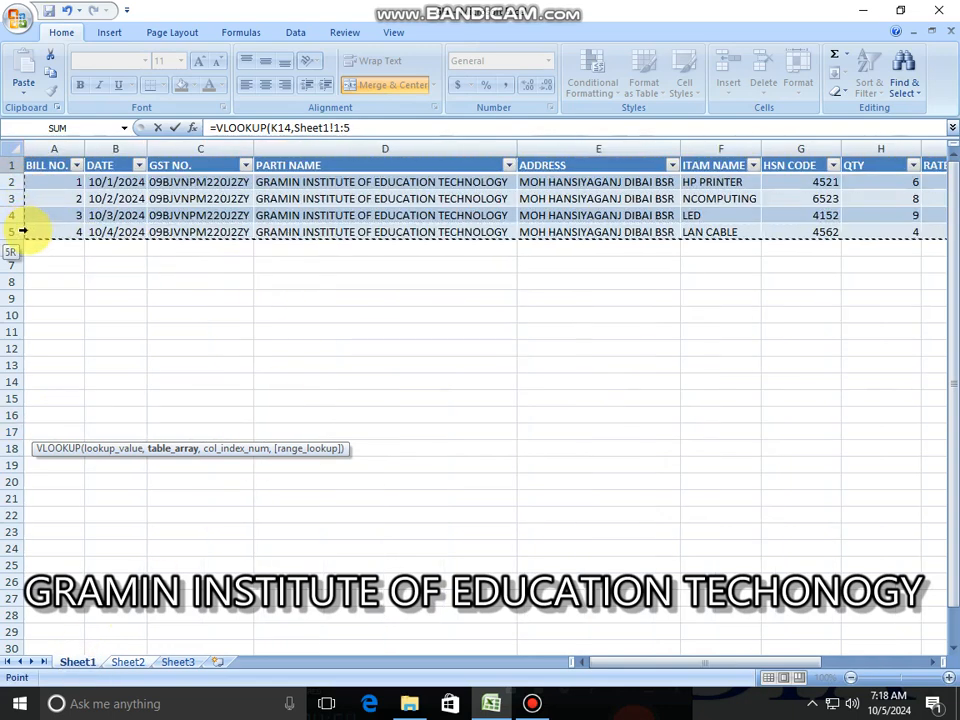
{"action": "left_click", "coordinate": [366, 133]}
{"action": "type", "text": ","}
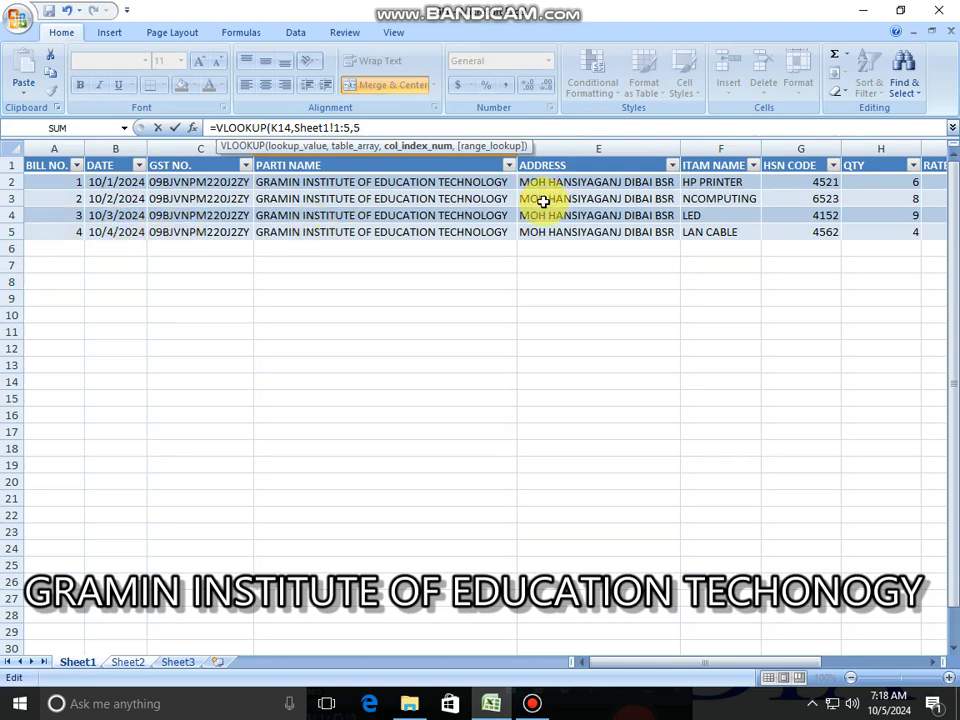
{"action": "type", "text": "5,0"}
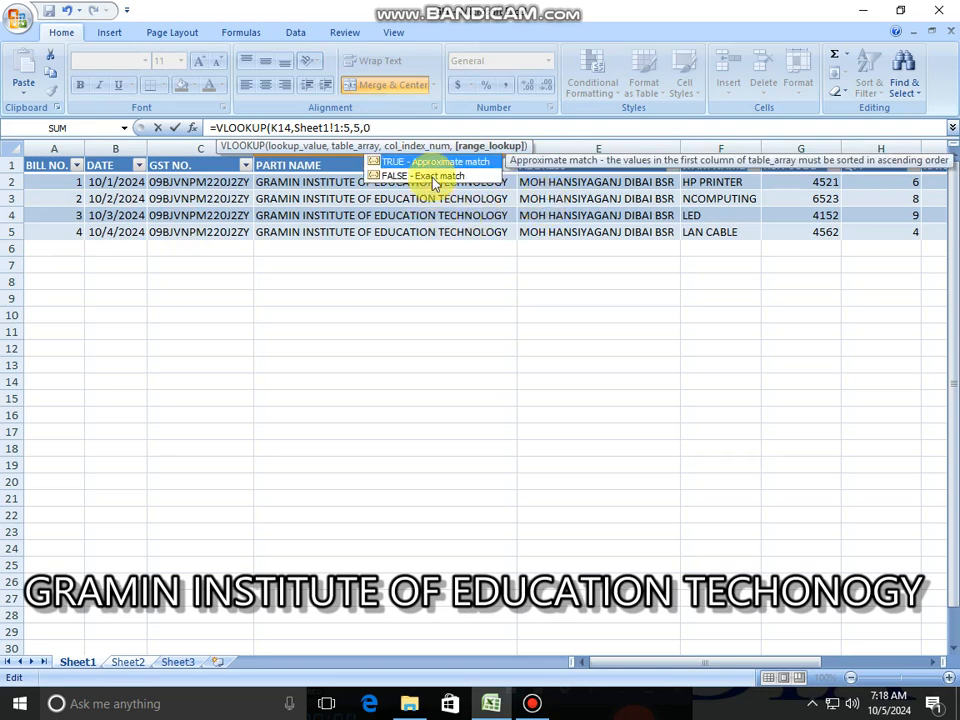
{"action": "key", "text": "Return"}
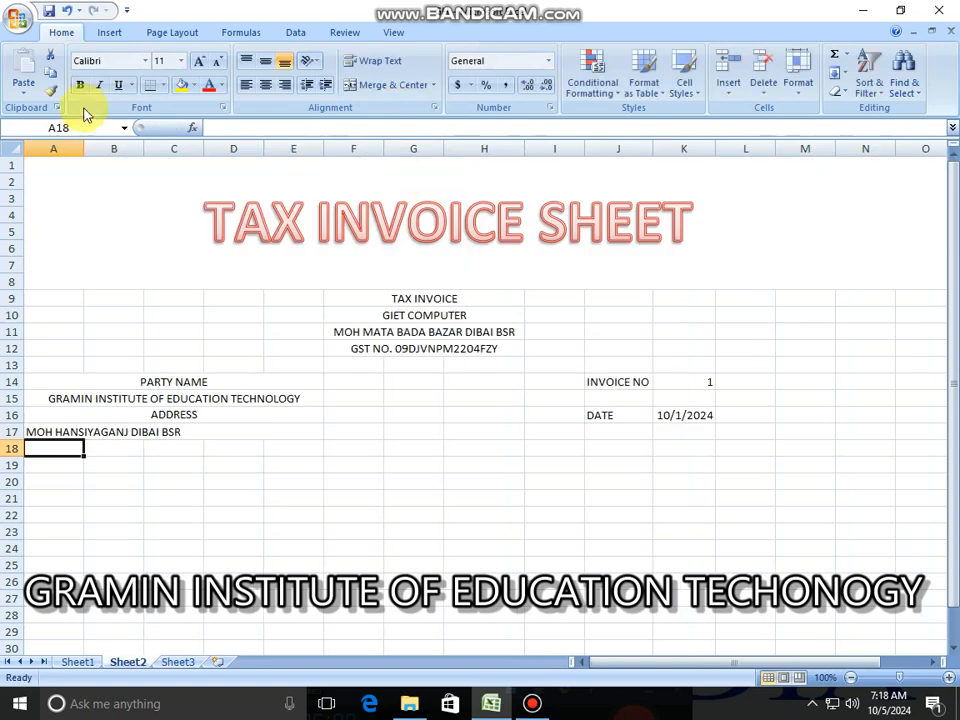
{"action": "left_click", "coordinate": [94, 432]}
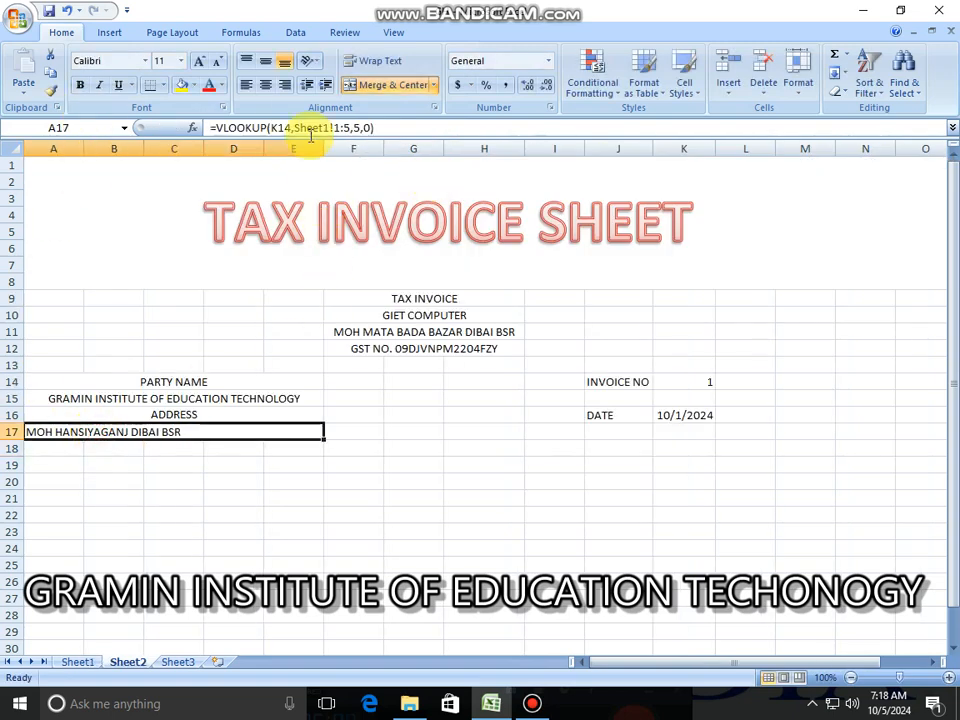
{"action": "left_click", "coordinate": [267, 87]}
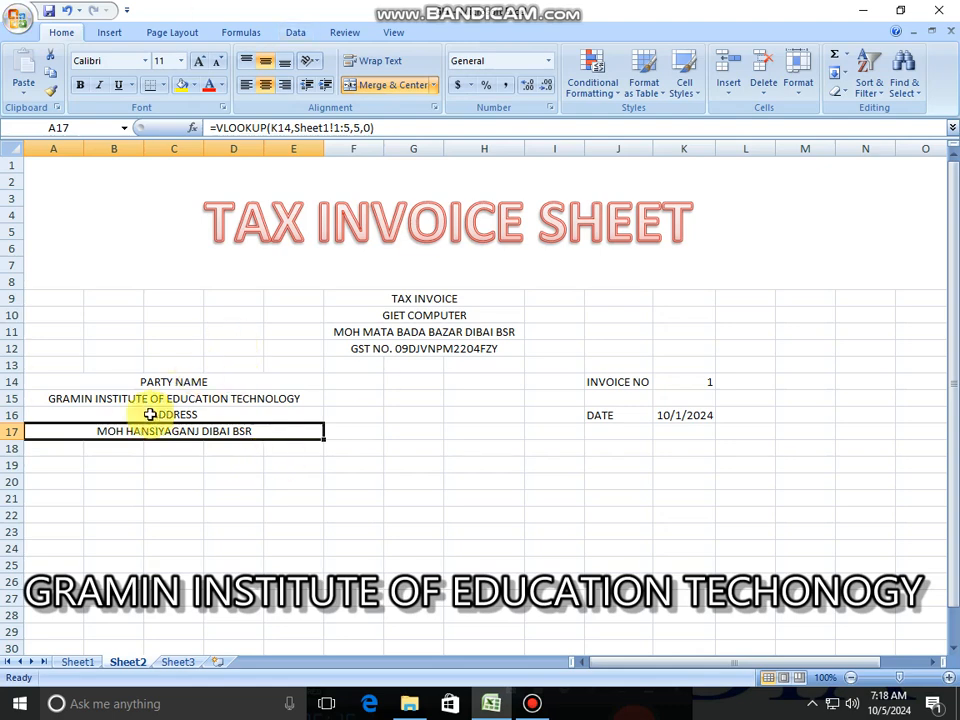
- Enter the label GST NO in A18 and merge and center cells B18:D18 beside it
{"action": "left_click", "coordinate": [47, 452]}
{"action": "type", "text": "GST N"}
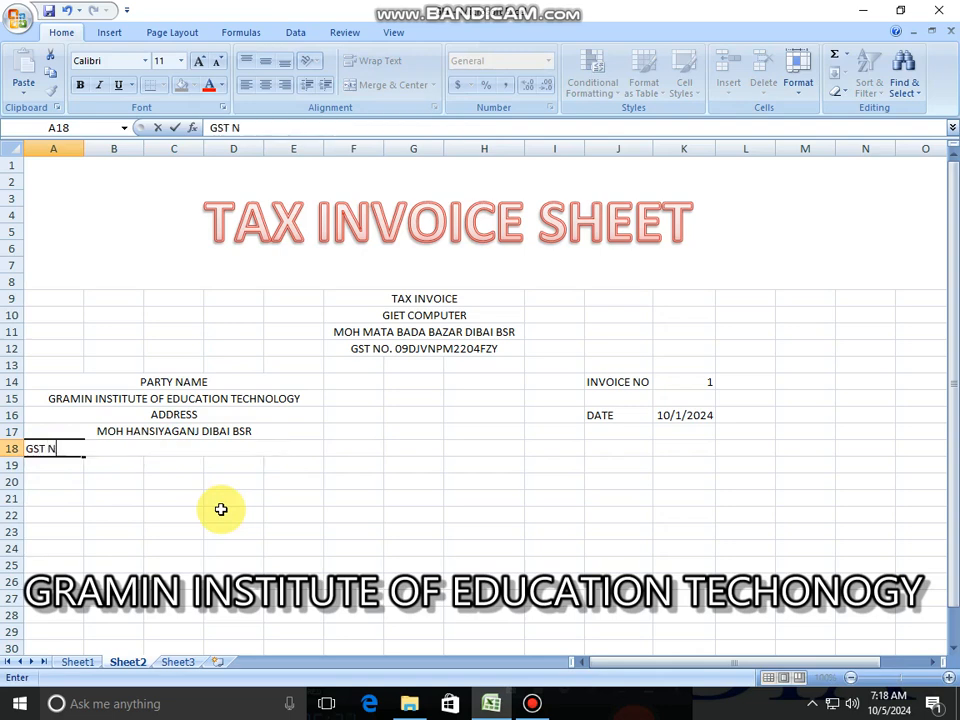
{"action": "type", "text": "O"}
{"action": "left_click", "coordinate": [219, 510]}
{"action": "left_click_drag", "start_coordinate": [122, 452], "coordinate": [232, 453]}
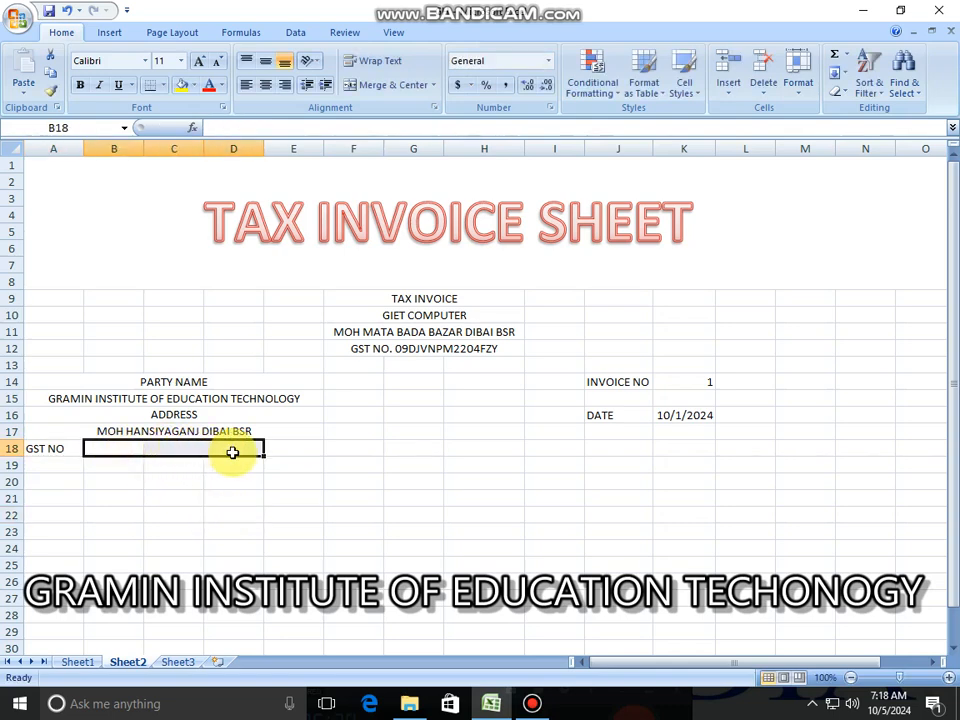
{"action": "left_click", "coordinate": [390, 85]}
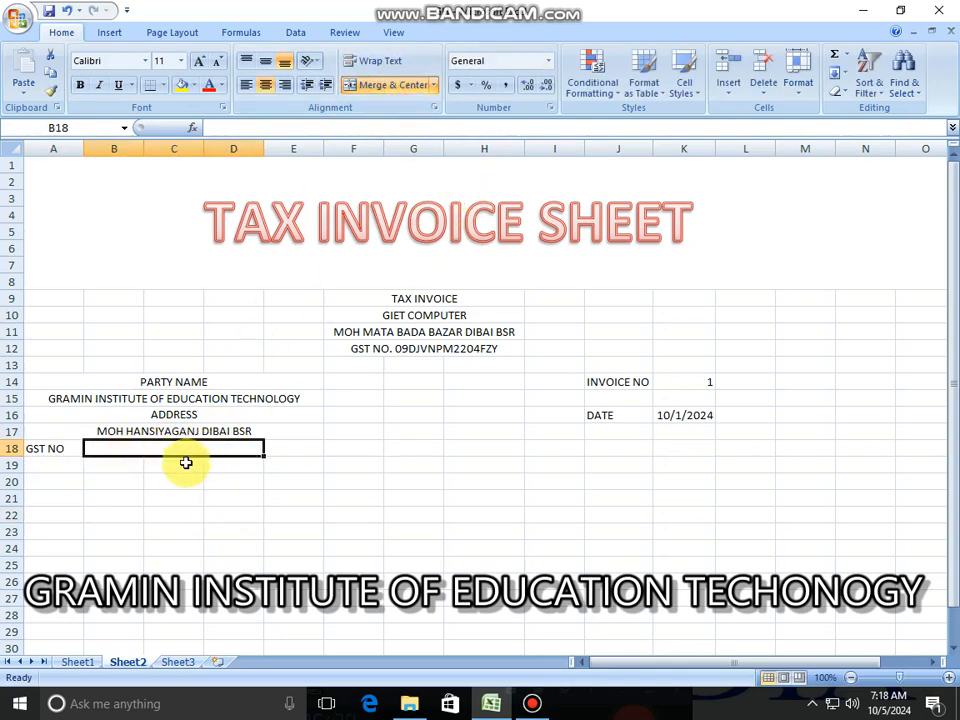
- Look up the party's GST number in merged cell B18 with =VLOOKUP(K14,Sheet1!A1:M5,3,0)
{"action": "type", "text": "=VLL"}
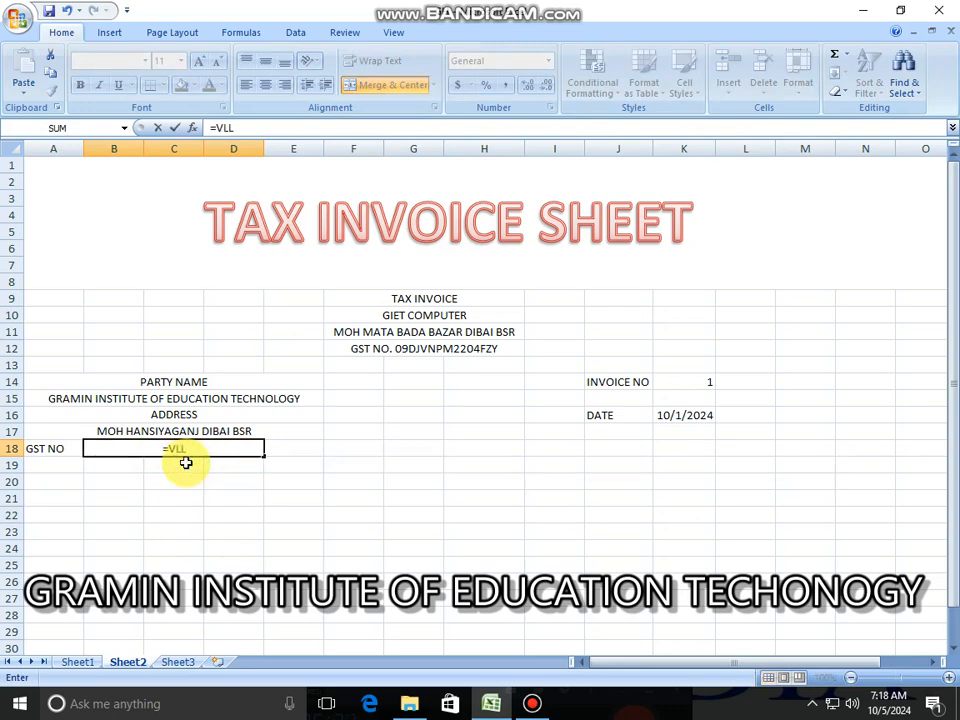
{"action": "key", "text": "BackSpace"}
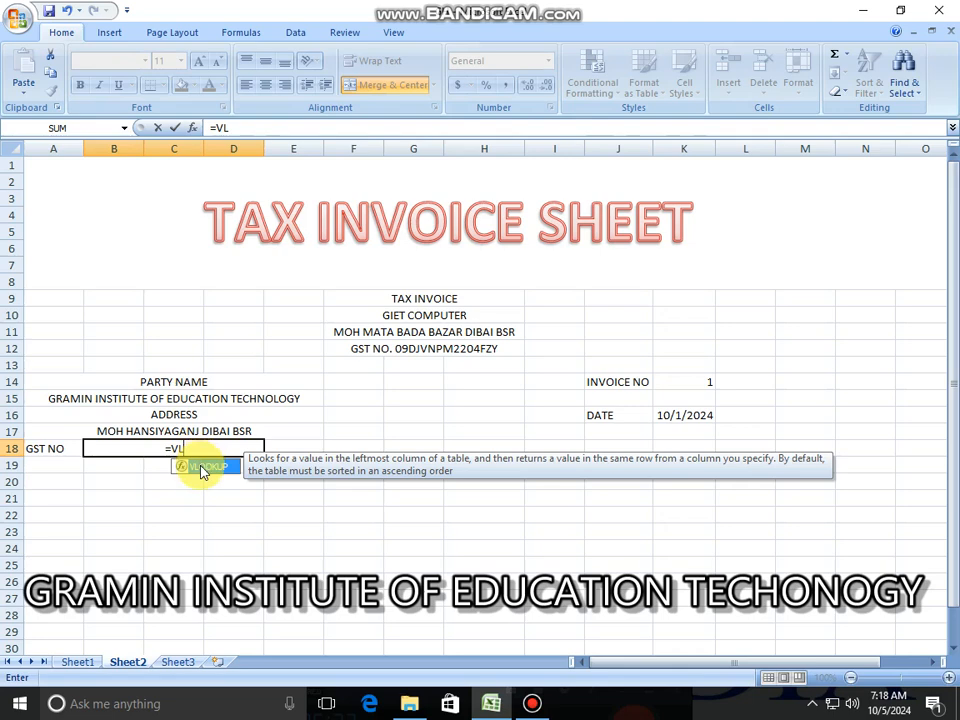
{"action": "double_click", "coordinate": [201, 467]}
{"action": "left_click", "coordinate": [669, 381]}
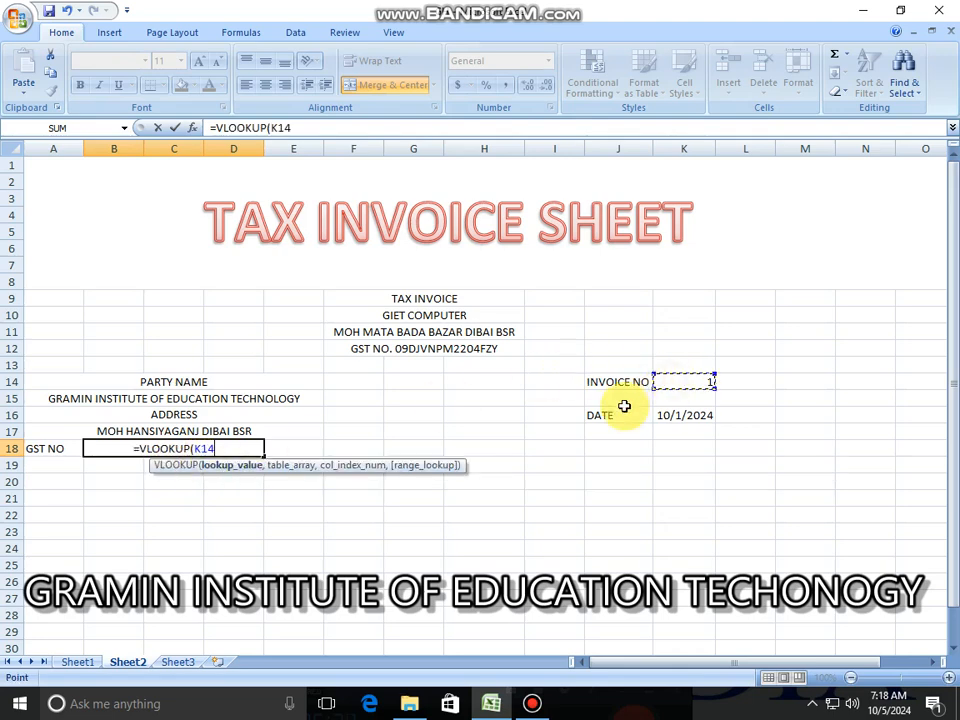
{"action": "type", "text": ","}
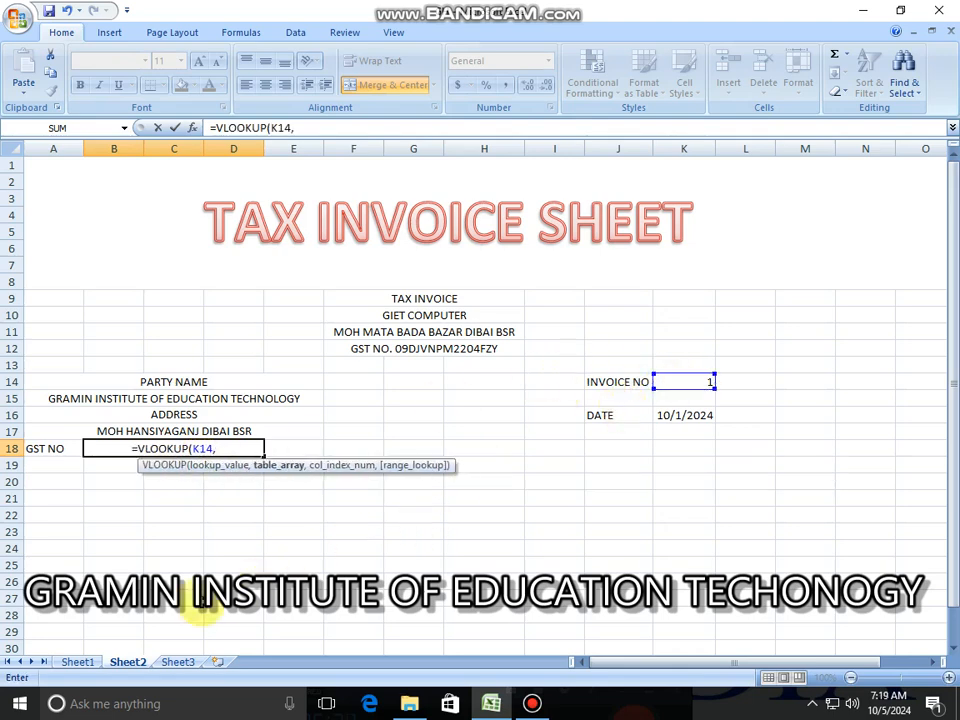
{"action": "left_click", "coordinate": [77, 662]}
{"action": "left_click_drag", "start_coordinate": [22, 172], "coordinate": [26, 236]}
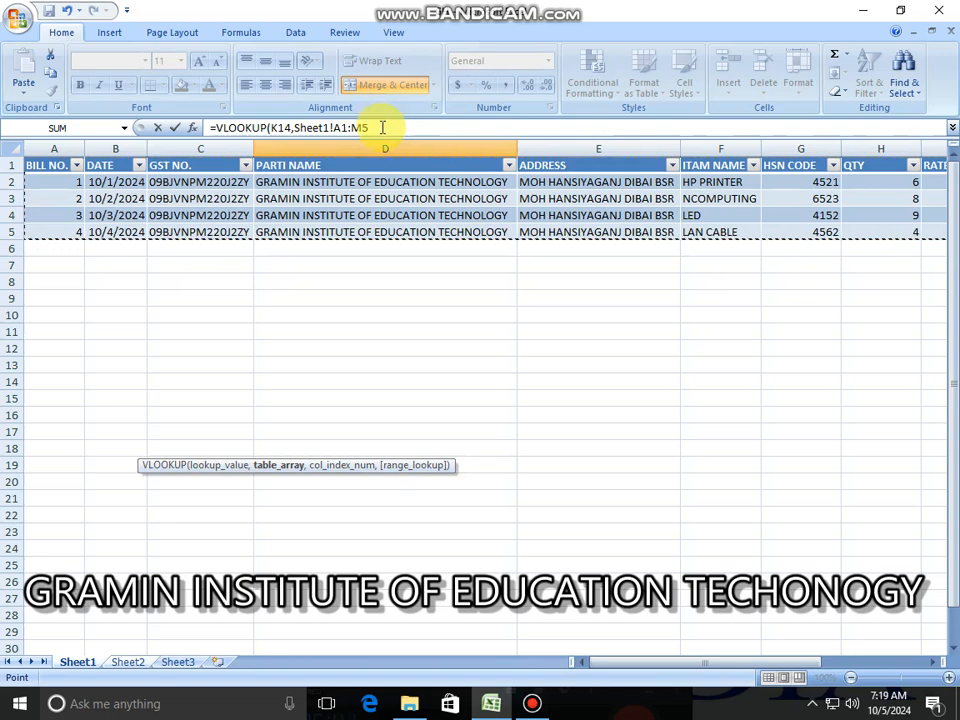
{"action": "left_click", "coordinate": [381, 128]}
{"action": "type", "text": ","}
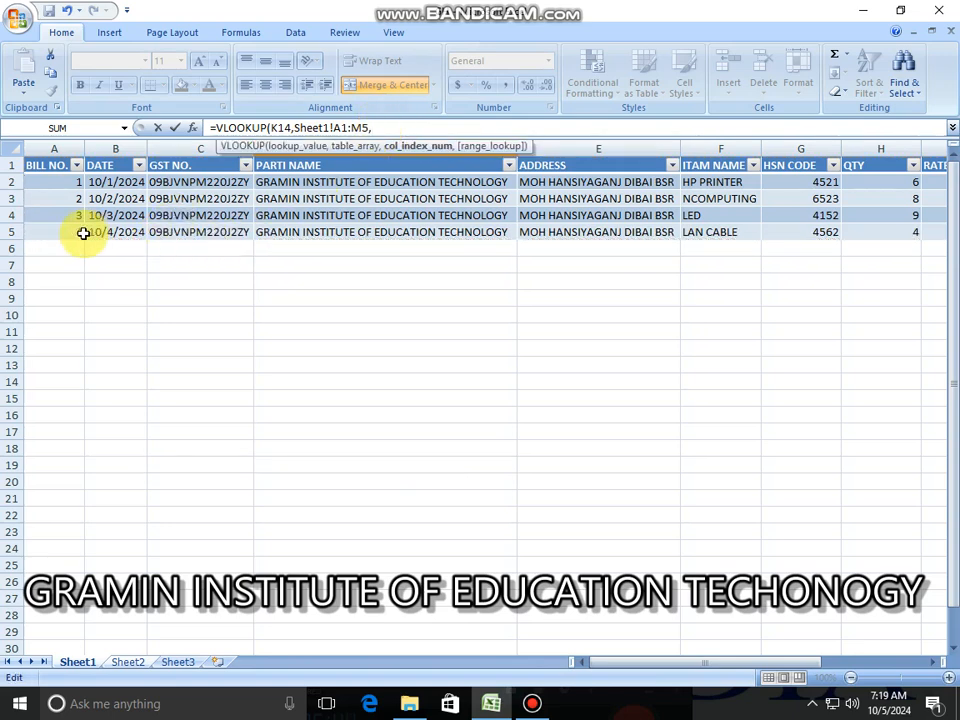
{"action": "type", "text": "3,0"}
{"action": "key", "text": "Return"}
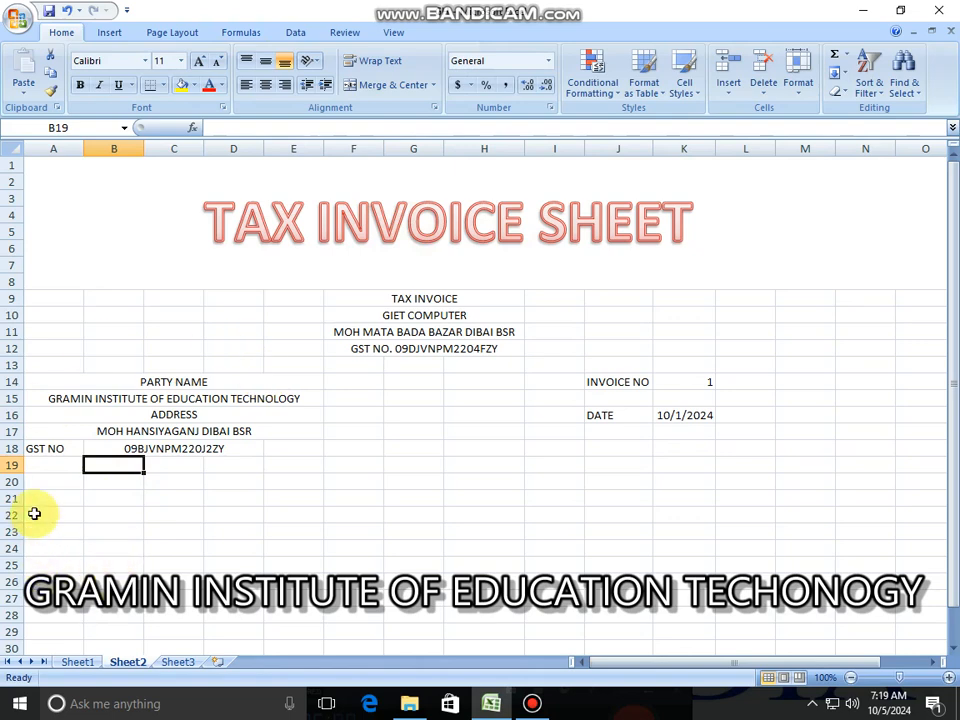
- Enter the heading S.NO. in A19 and the serial numbers 1 to 4 below it in A20:A23
{"action": "key", "text": "Left"}
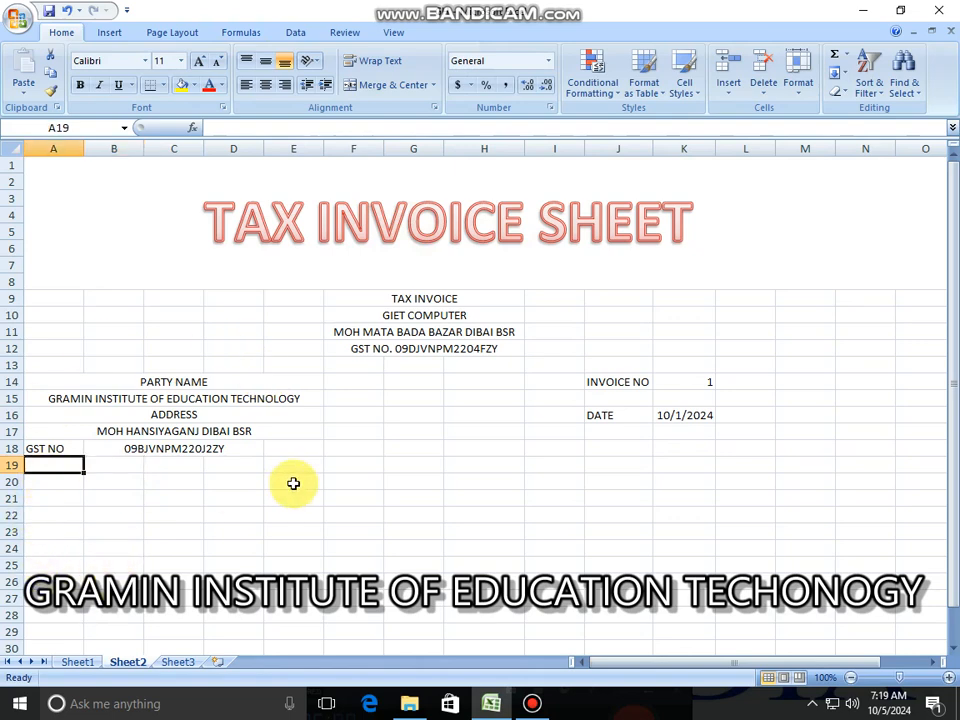
{"action": "type", "text": "S.NO."}
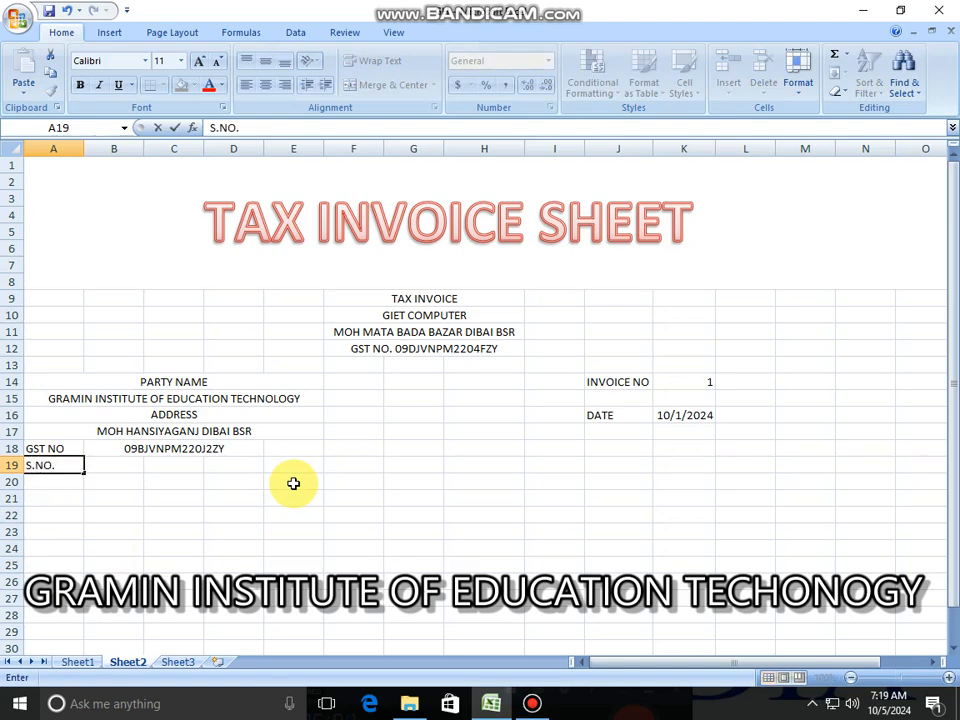
{"action": "key", "text": "Return"}
{"action": "type", "text": "1"}
{"action": "key", "text": "Return"}
{"action": "type", "text": "2"}
{"action": "key", "text": "Return"}
{"action": "type", "text": "3"}
{"action": "key", "text": "Return"}
{"action": "type", "text": "4"}
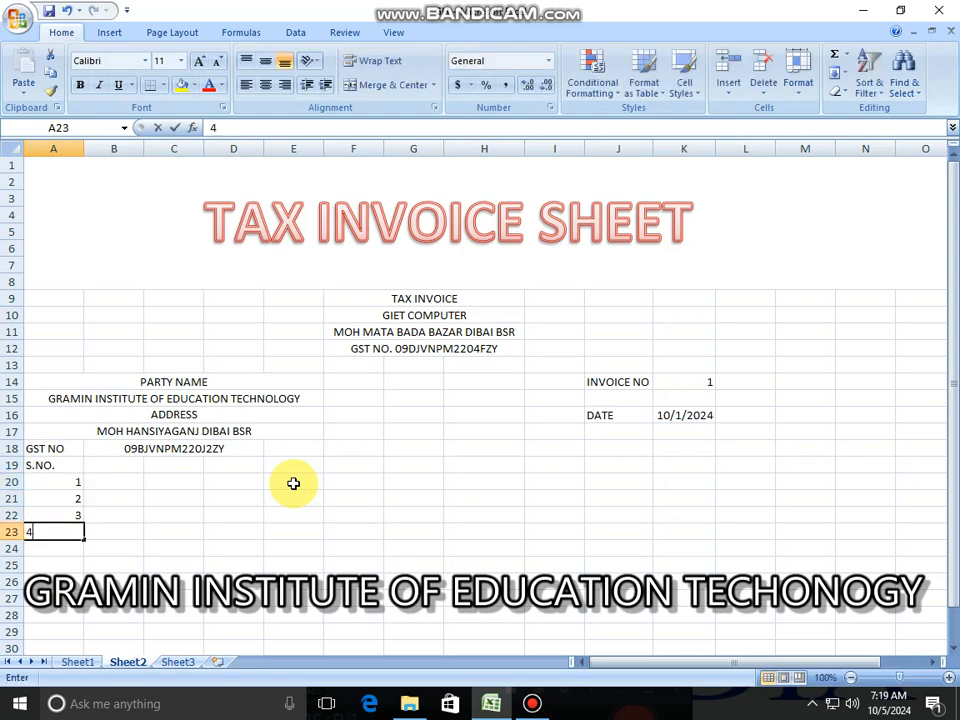
{"action": "key", "text": "Right"}
{"action": "key", "text": "Up"}
{"action": "key", "text": "Up"}
{"action": "key", "text": "Up"}
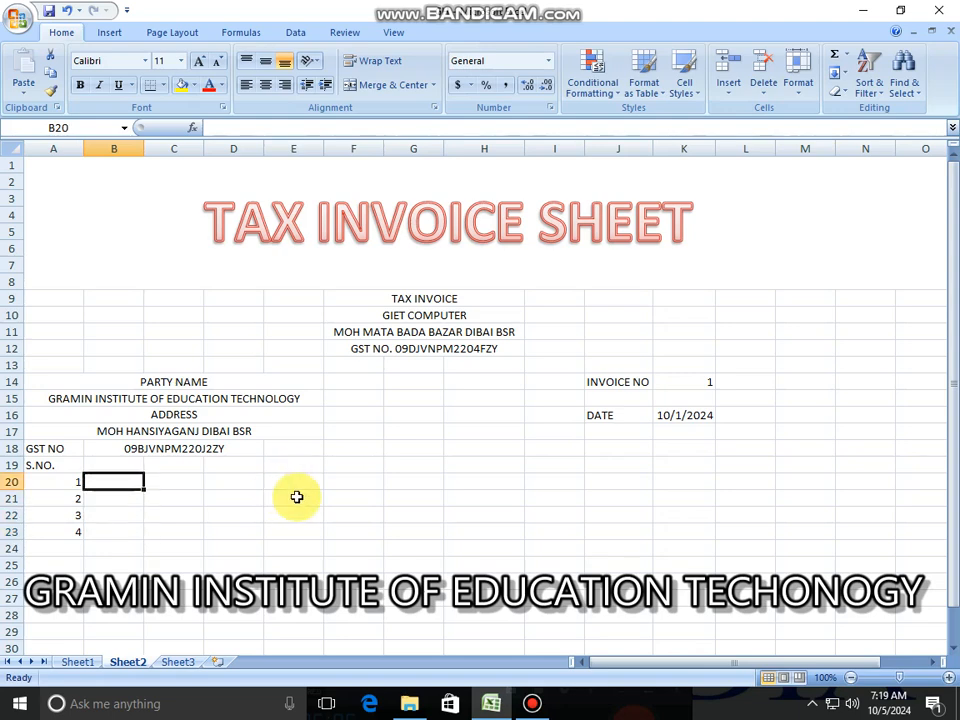
{"action": "left_click_drag", "start_coordinate": [118, 462], "coordinate": [214, 472]}
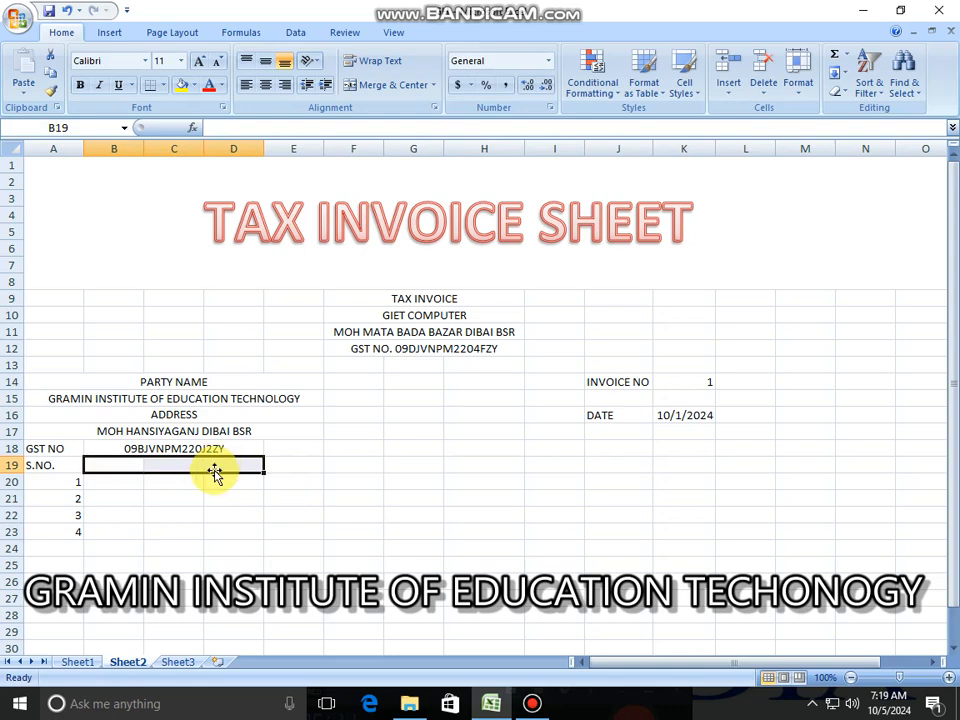
{"action": "left_click", "coordinate": [189, 484]}
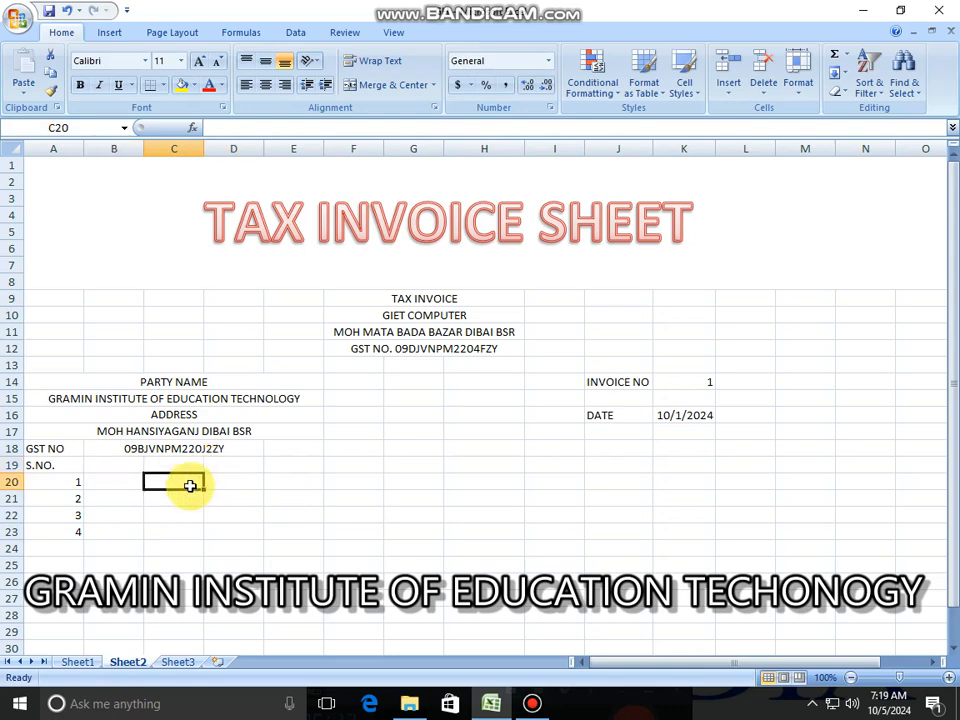
- Enter the heading DESCRIPTION OF GOODS in B19 and autofit column B to its contents
{"action": "left_click", "coordinate": [116, 467]}
{"action": "type", "text": "D"}
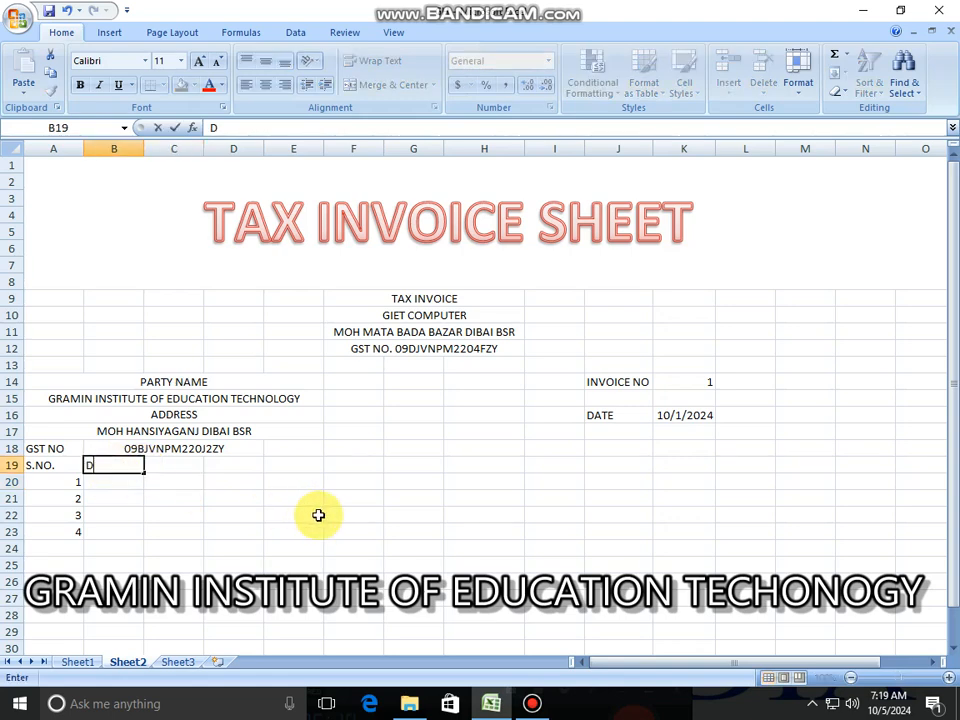
{"action": "type", "text": "ESCRIPTION"}
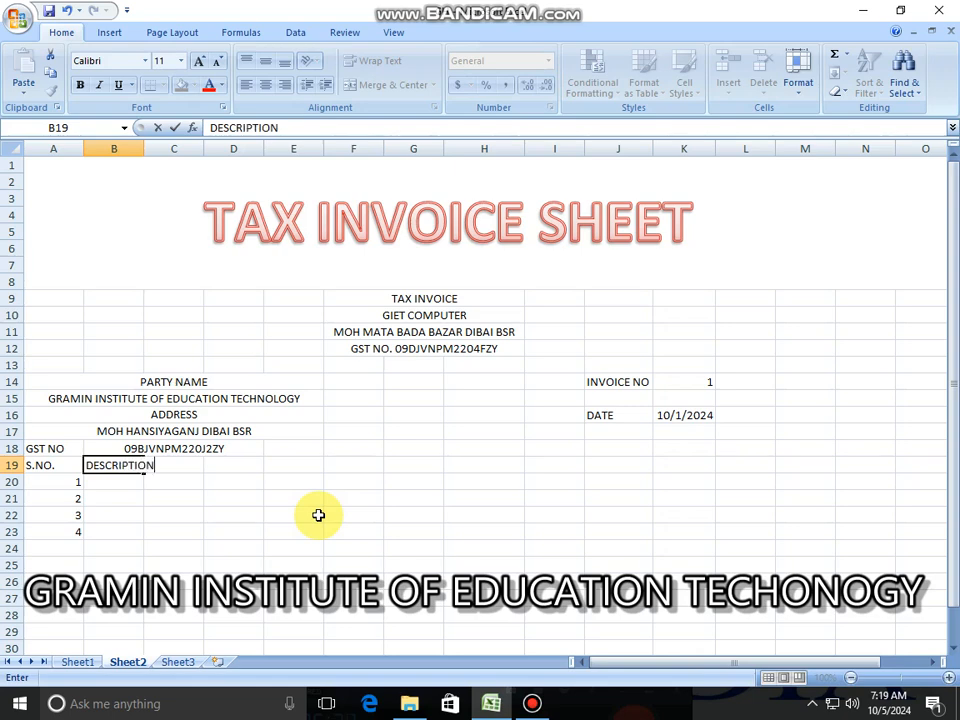
{"action": "type", "text": " OF GOODS"}
{"action": "left_click", "coordinate": [127, 516]}
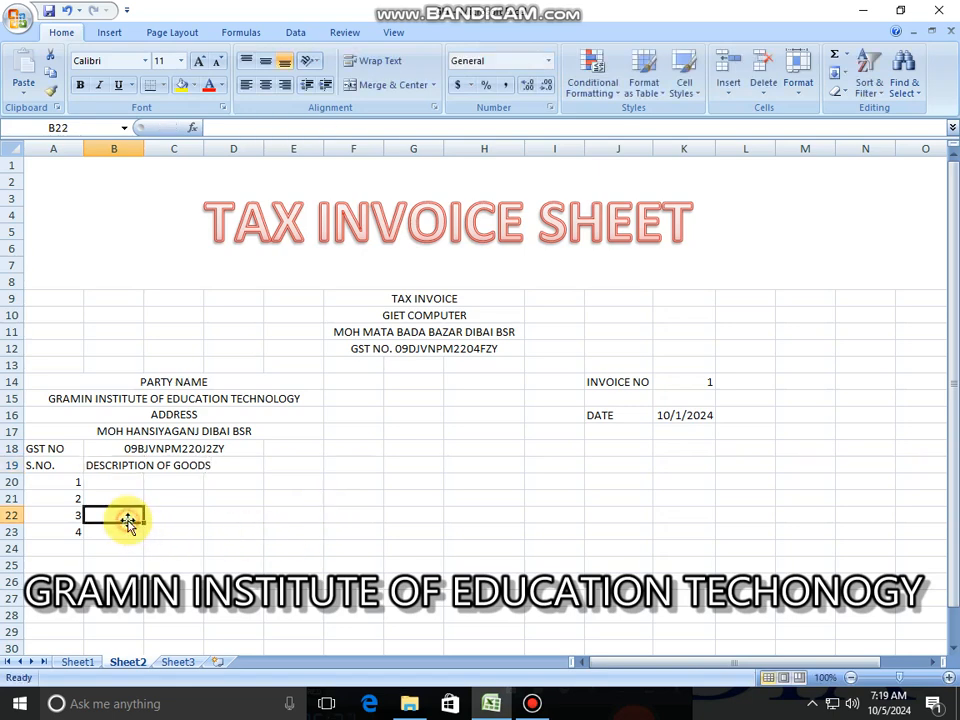
{"action": "double_click", "coordinate": [143, 150]}
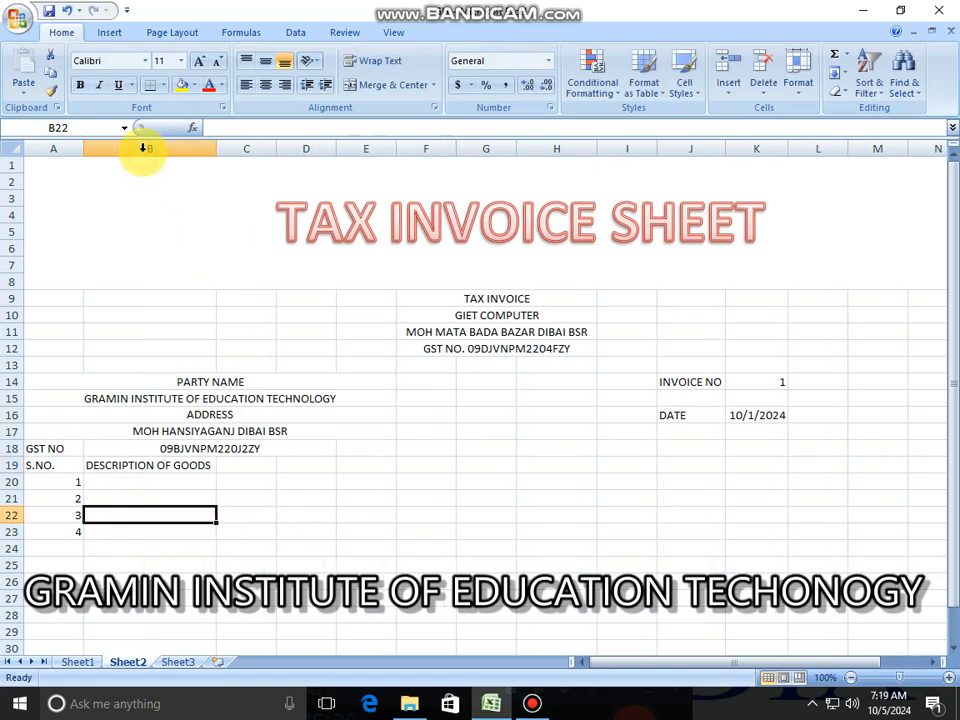
- List the goods HP PRINTER, NCOMPUTING, LED and LAN CABLE in B20:B23 under the description heading
{"action": "left_click", "coordinate": [166, 481]}
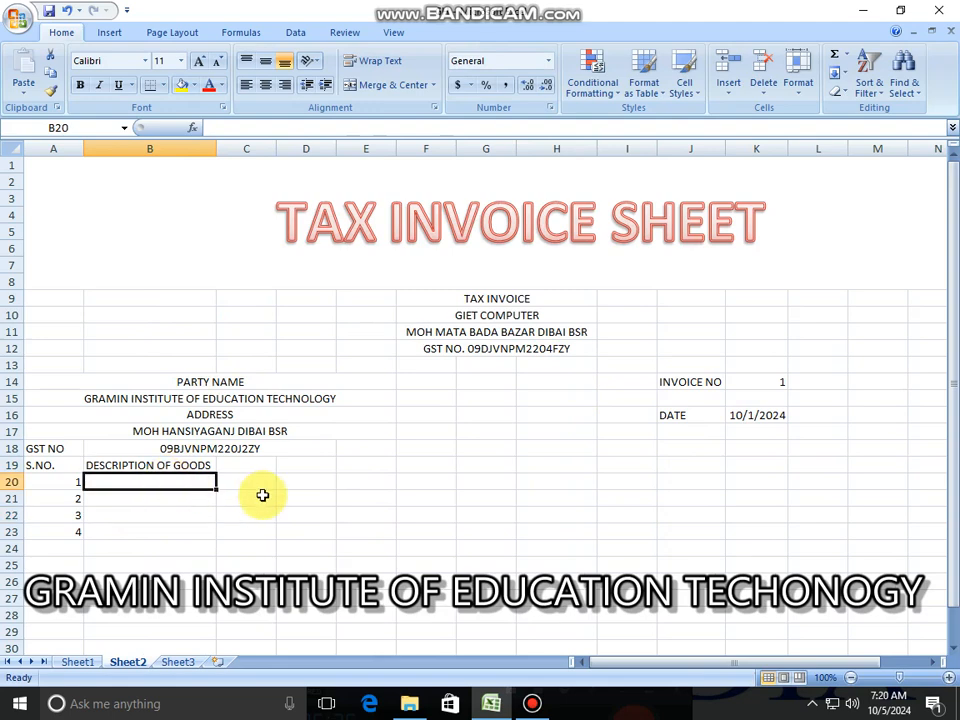
{"action": "type", "text": "H"}
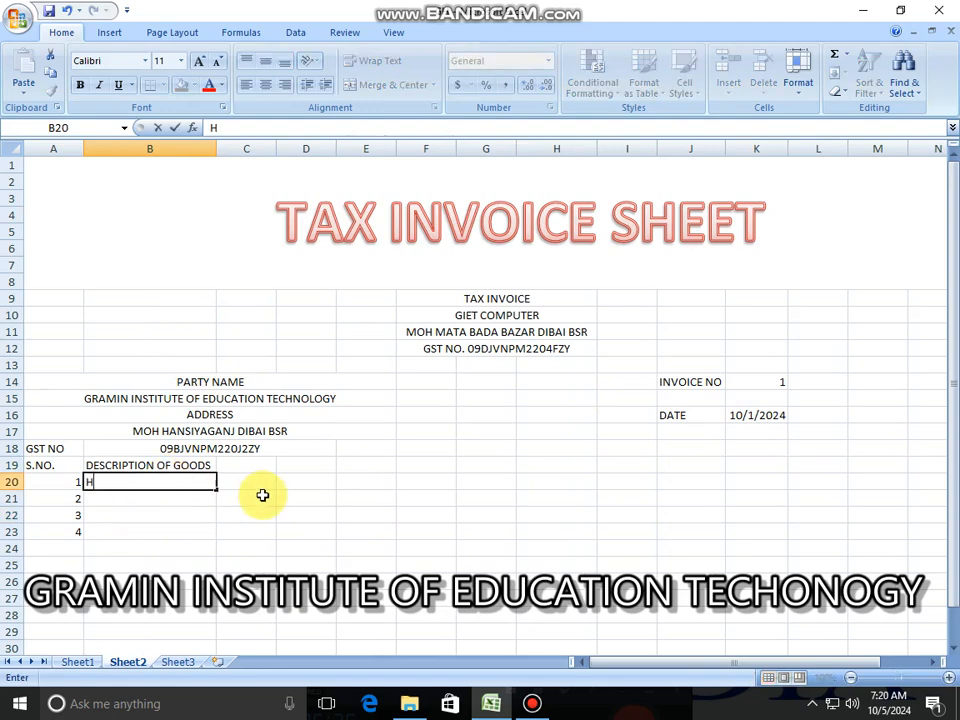
{"action": "type", "text": "P PRINTER"}
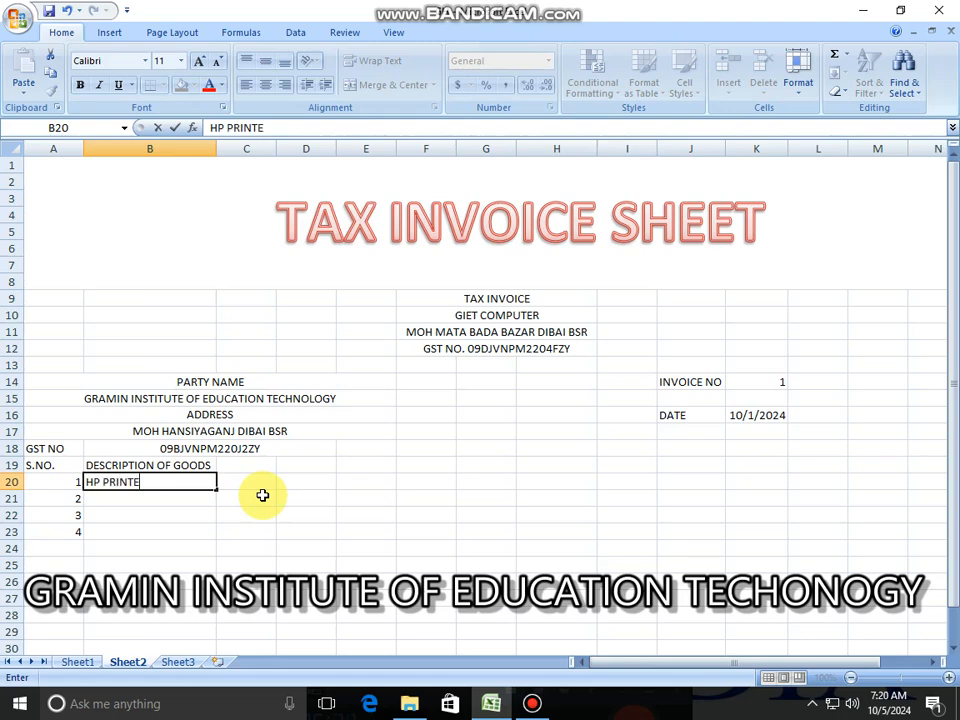
{"action": "key", "text": "Return"}
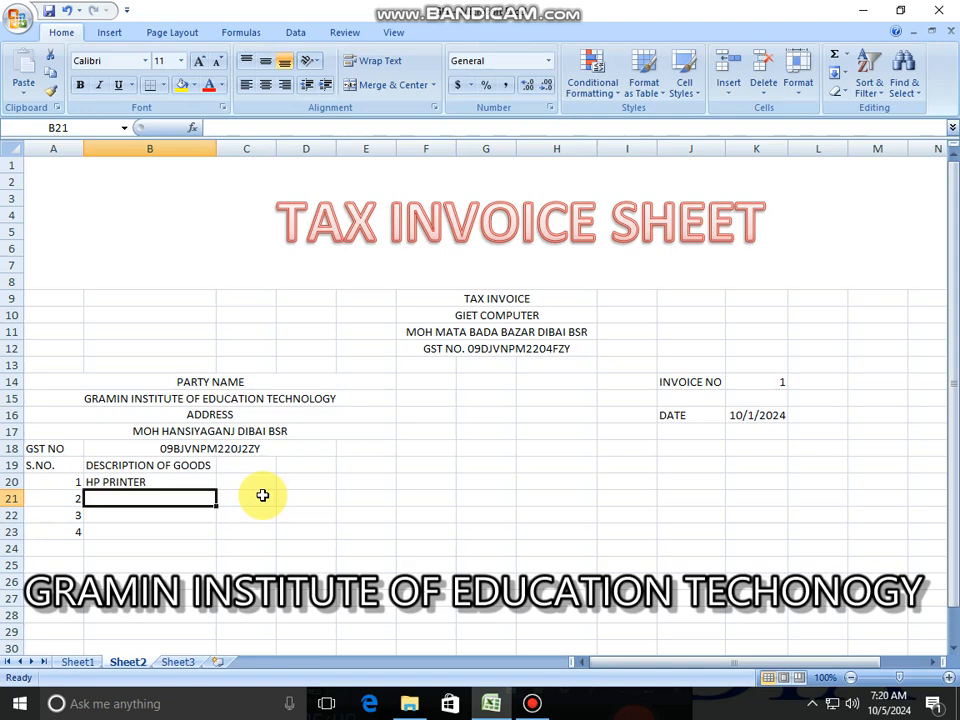
{"action": "type", "text": "NCOMPUTE"}
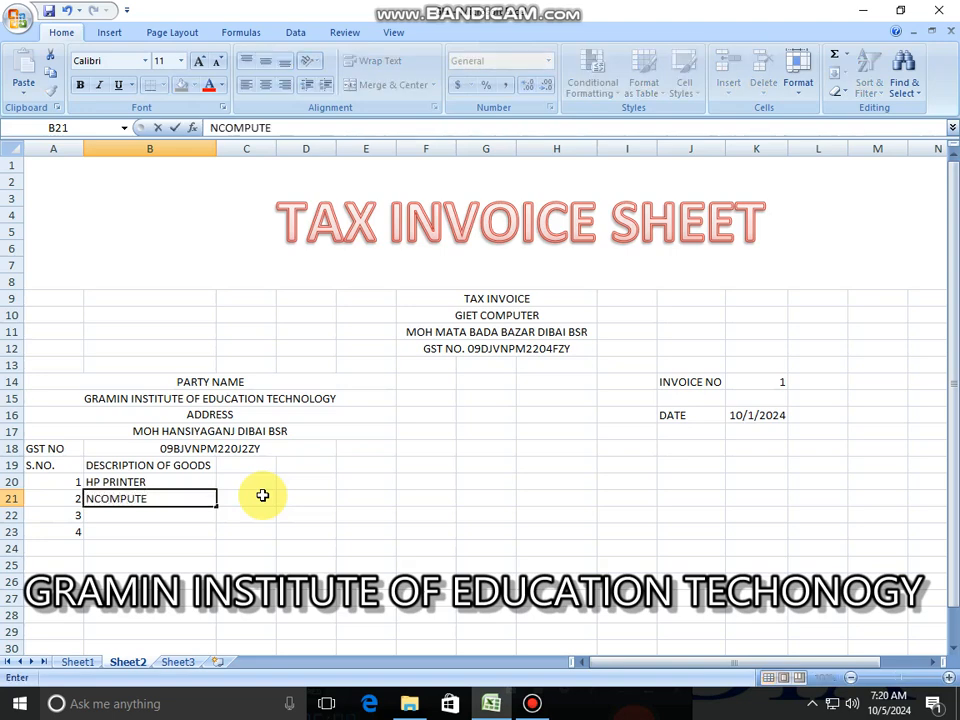
{"action": "key", "text": "BackSpace"}
{"action": "type", "text": "ING"}
{"action": "key", "text": "Return"}
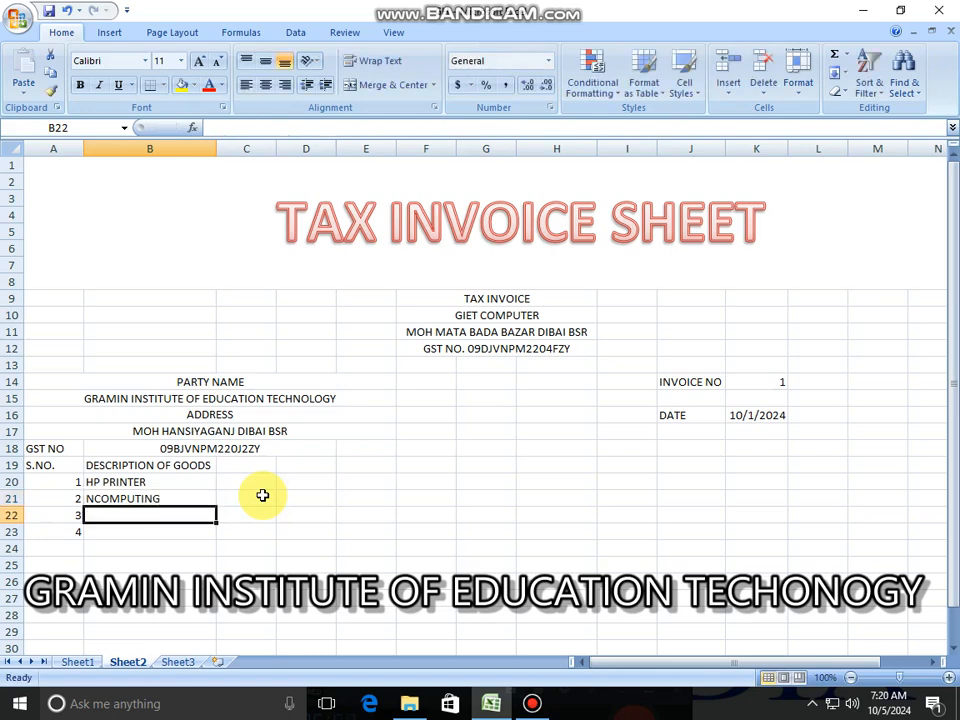
{"action": "type", "text": "LED"}
{"action": "key", "text": "Return"}
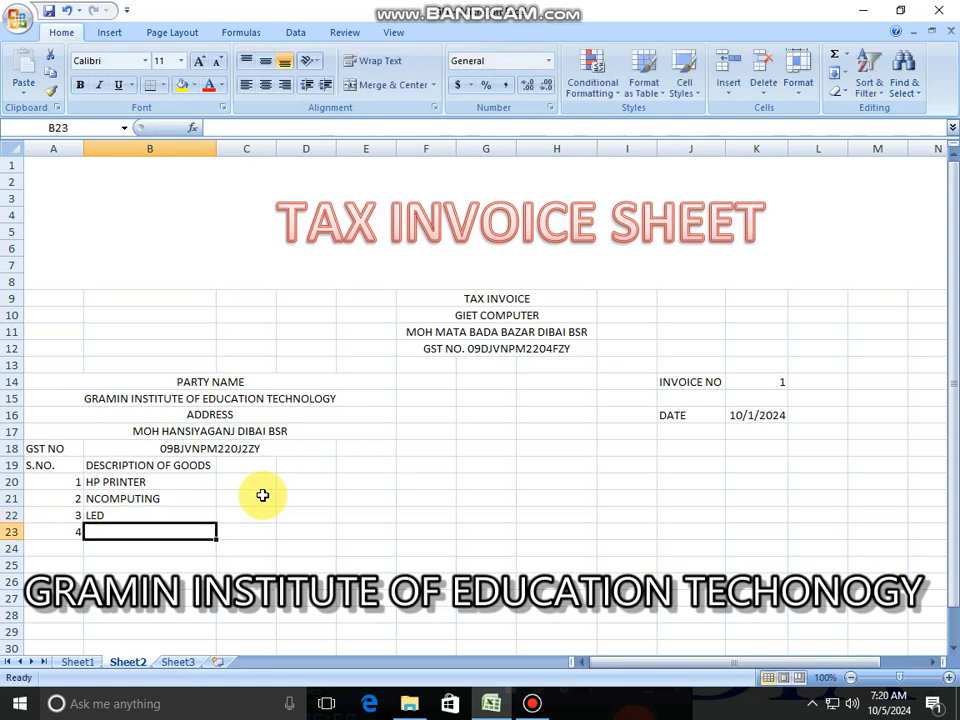
{"action": "type", "text": "L"}
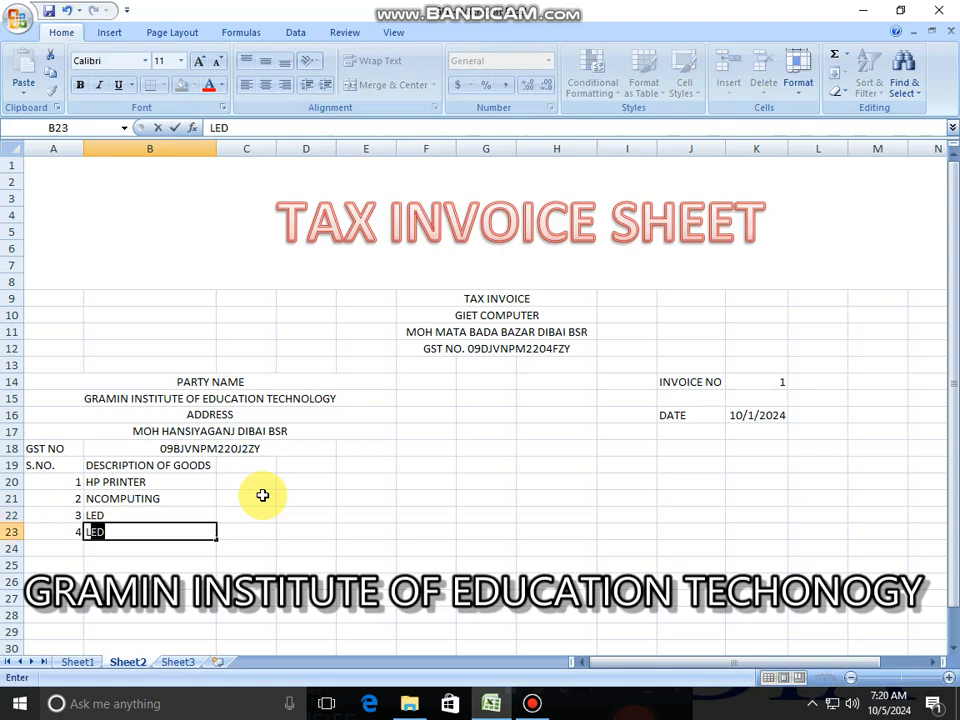
{"action": "type", "text": "AN CABLE"}
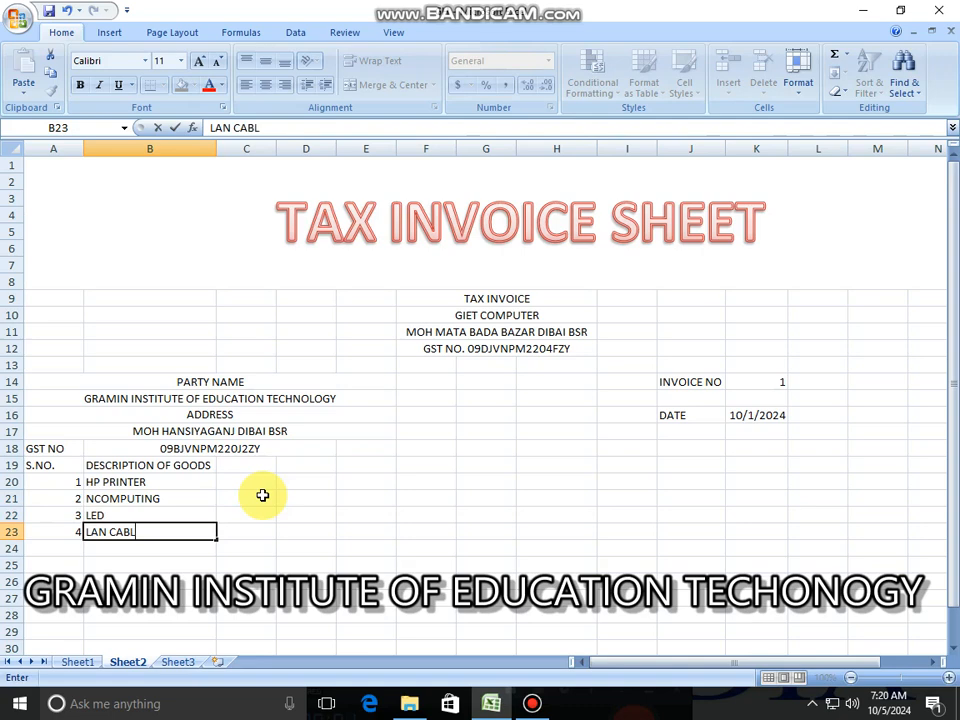
{"action": "key", "text": "Right"}
- Enter a column heading starting with HS in C19, beside the description heading
{"action": "key", "text": "Right"}
{"action": "key", "text": "Up"}
{"action": "key", "text": "Up"}
{"action": "key", "text": "Up"}
{"action": "key", "text": "Up"}
{"action": "key", "text": "Left"}
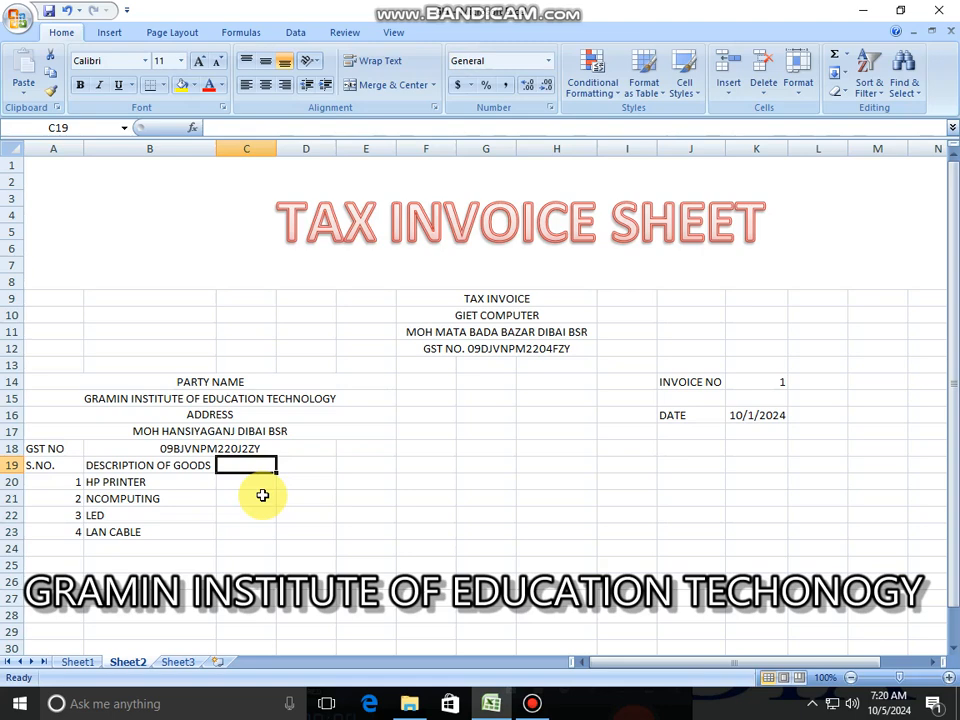
{"action": "type", "text": "HS"}
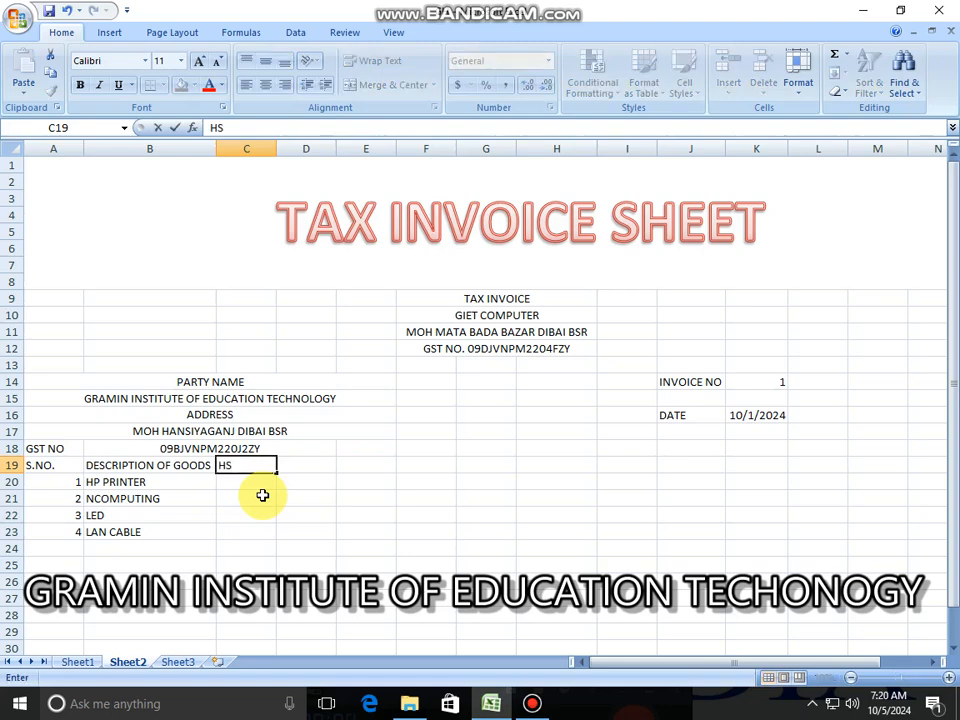